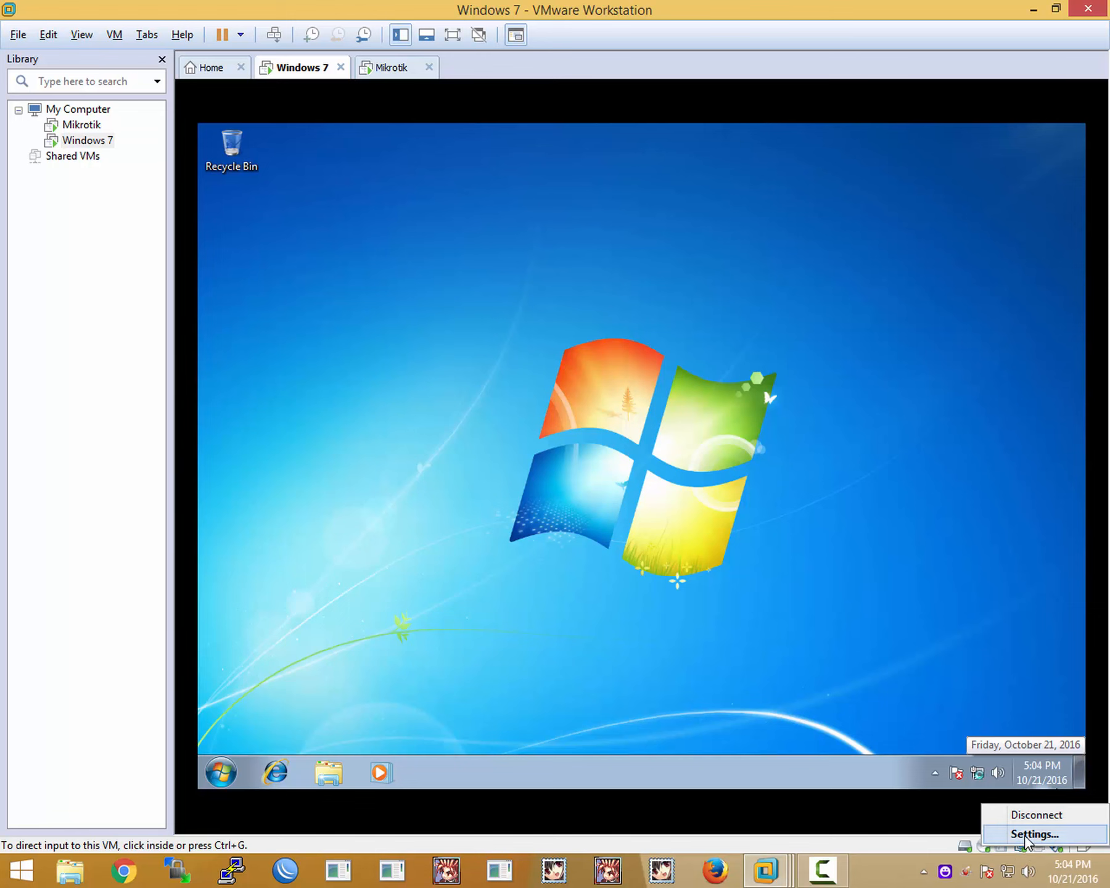
- Connect the Windows 7 virtual machine's network adapter to the custom virtual network VMnet2
{"action": "left_click", "coordinate": [1027, 834]}
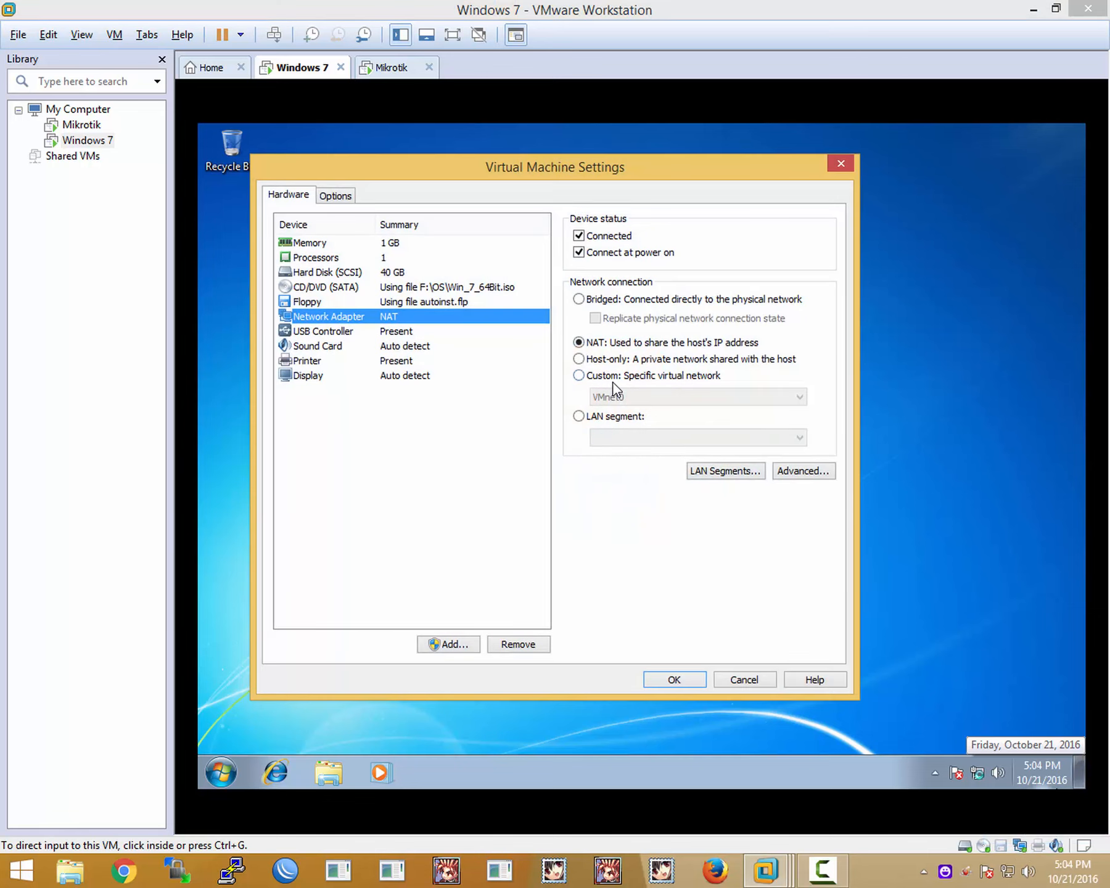
{"action": "left_click", "coordinate": [597, 376]}
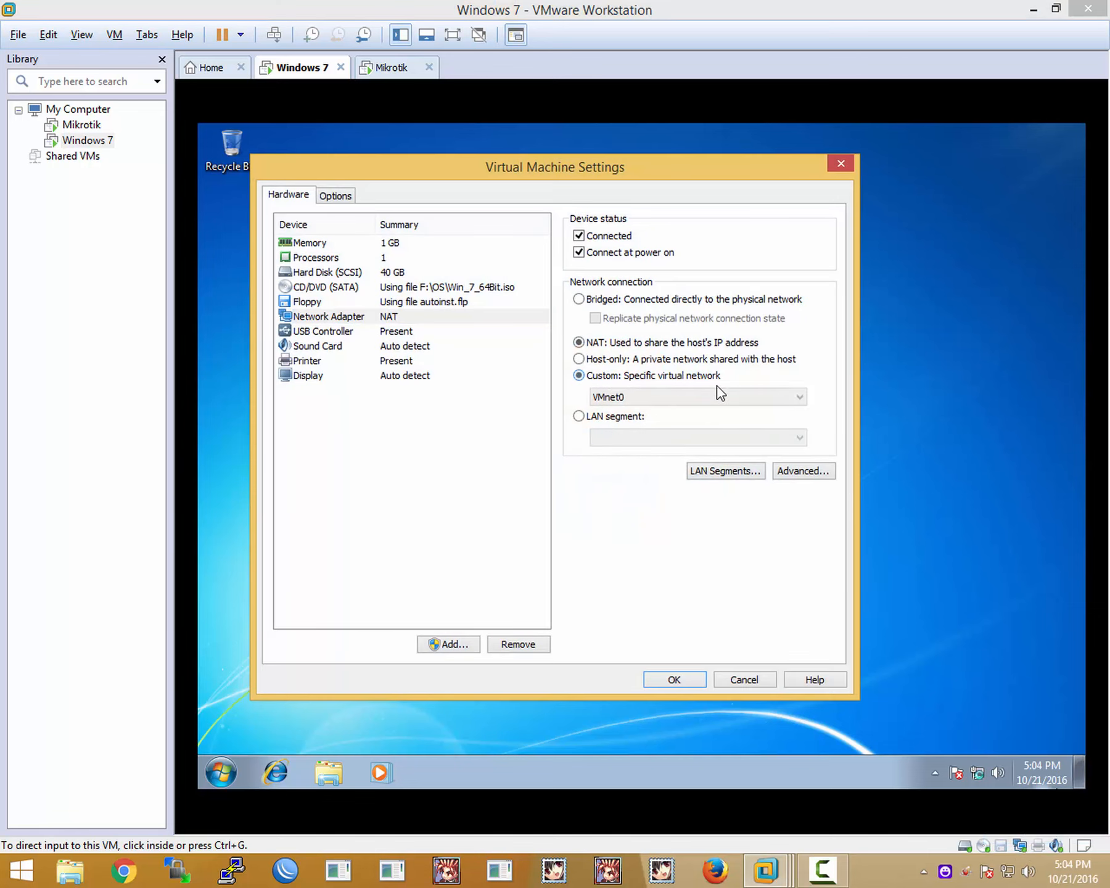
{"action": "left_click", "coordinate": [644, 397]}
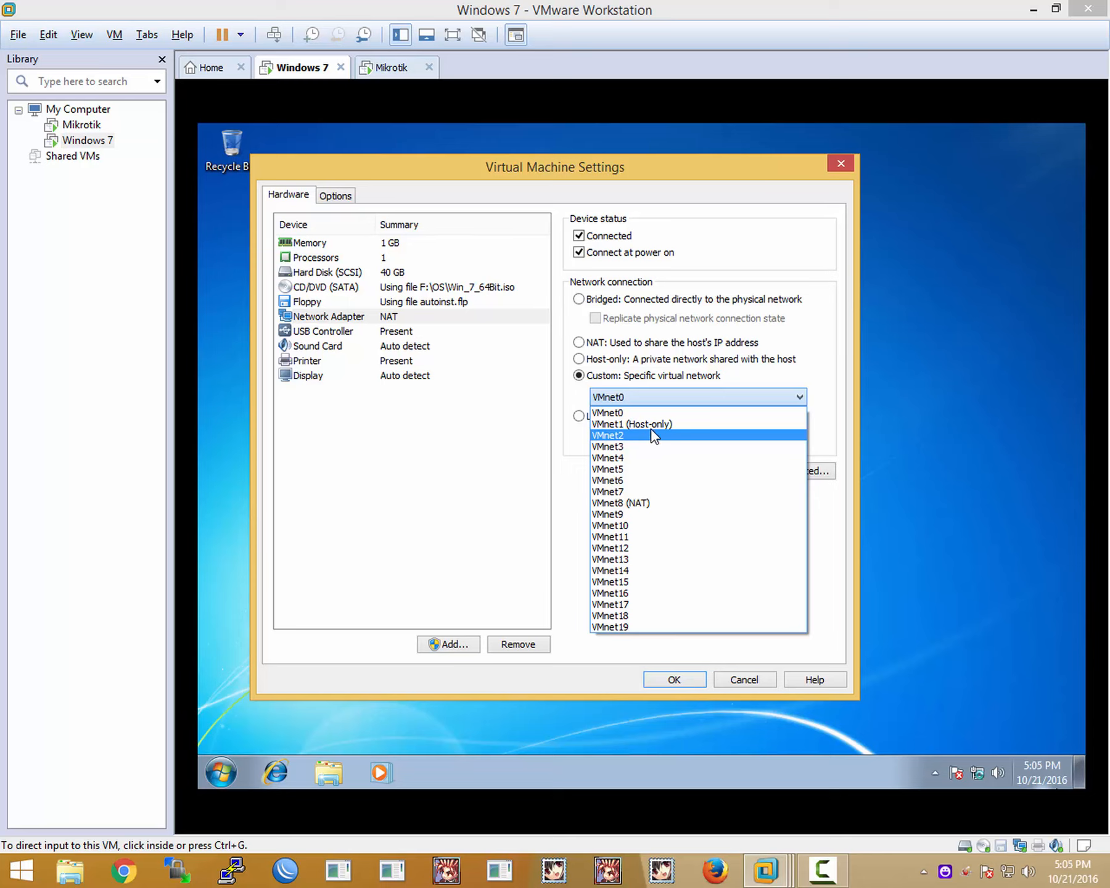
{"action": "left_click", "coordinate": [619, 436]}
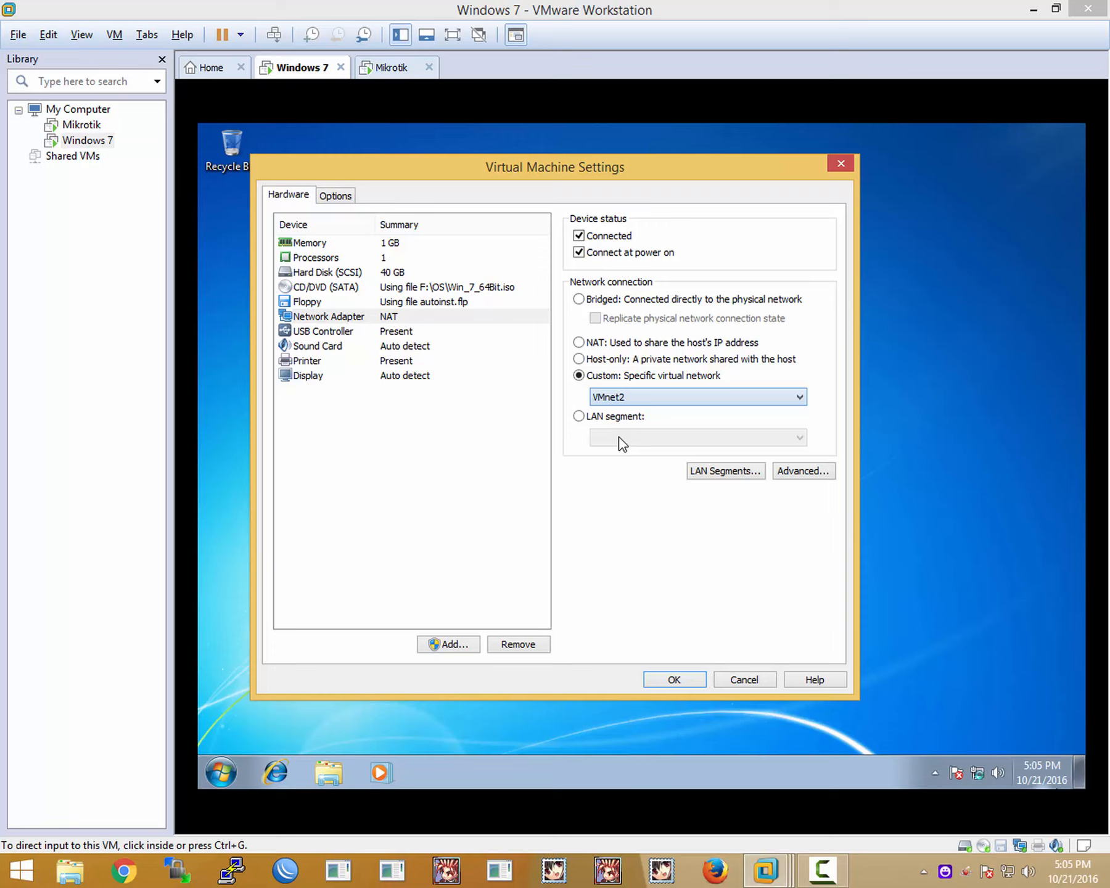
{"action": "left_click", "coordinate": [674, 680]}
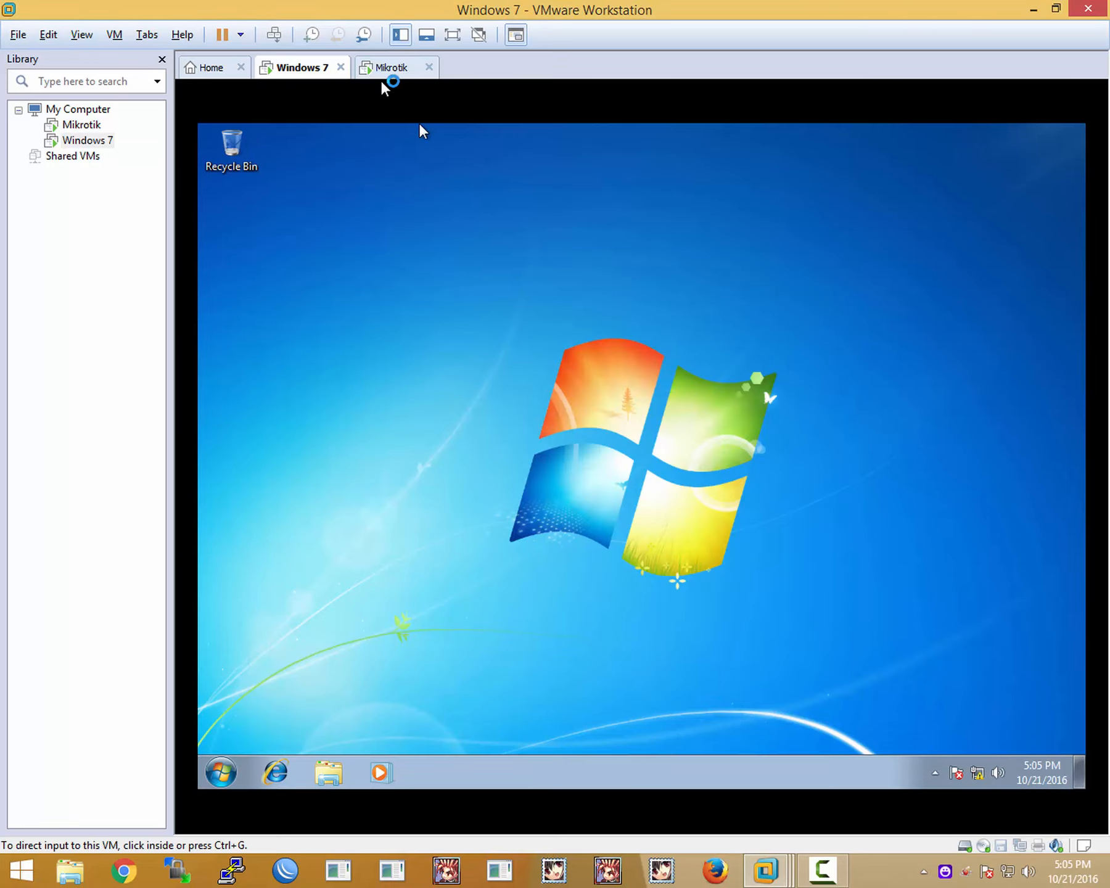
- Check which virtual network the Mikrotik machine's Network Adapter 2 uses, then return to the Windows 7 machine
{"action": "left_click", "coordinate": [384, 70]}
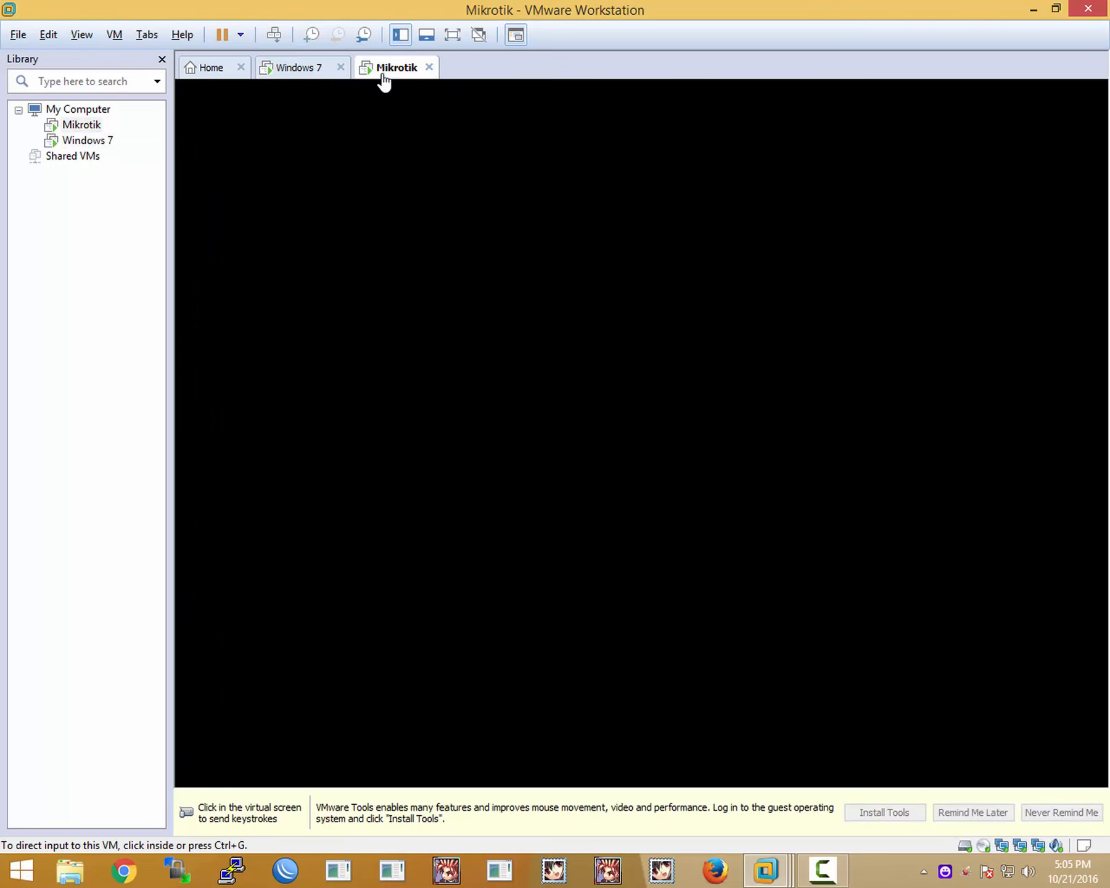
{"action": "right_click", "coordinate": [1025, 840]}
{"action": "left_click", "coordinate": [1006, 828]}
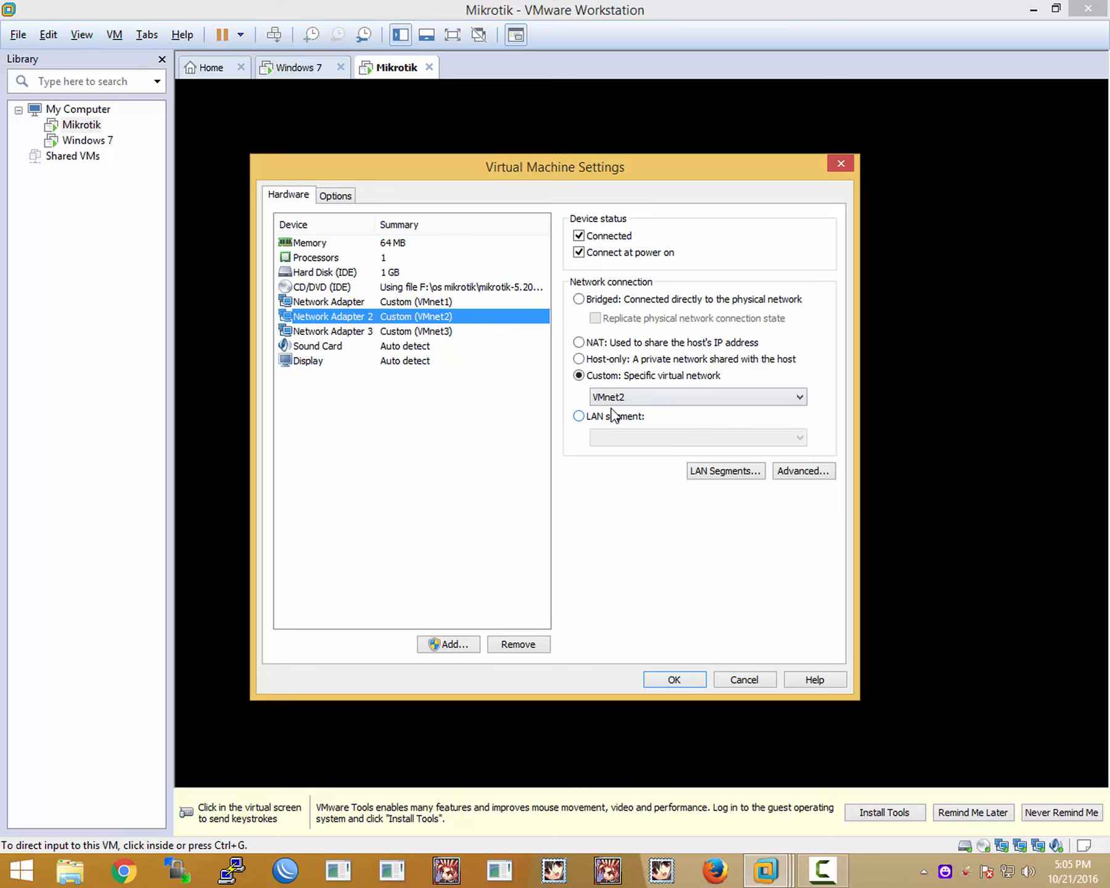
{"action": "left_click", "coordinate": [674, 680]}
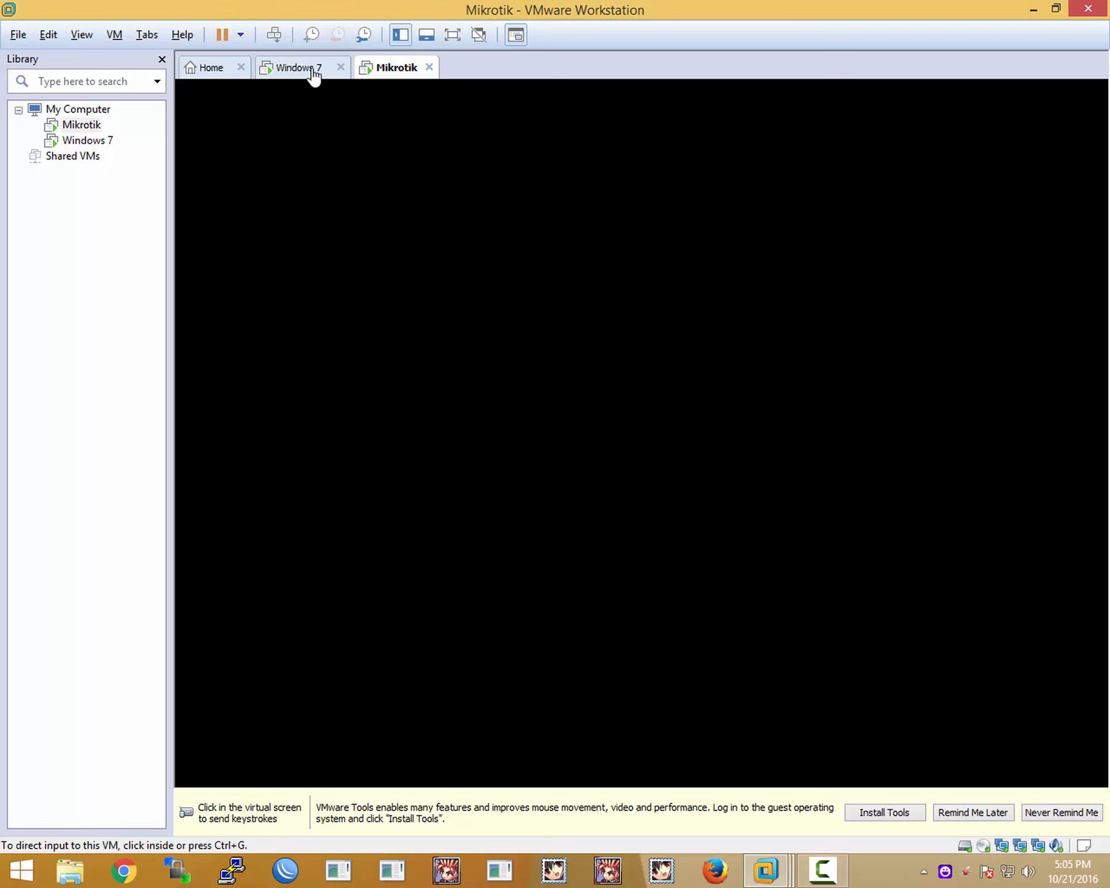
{"action": "left_click", "coordinate": [314, 71]}
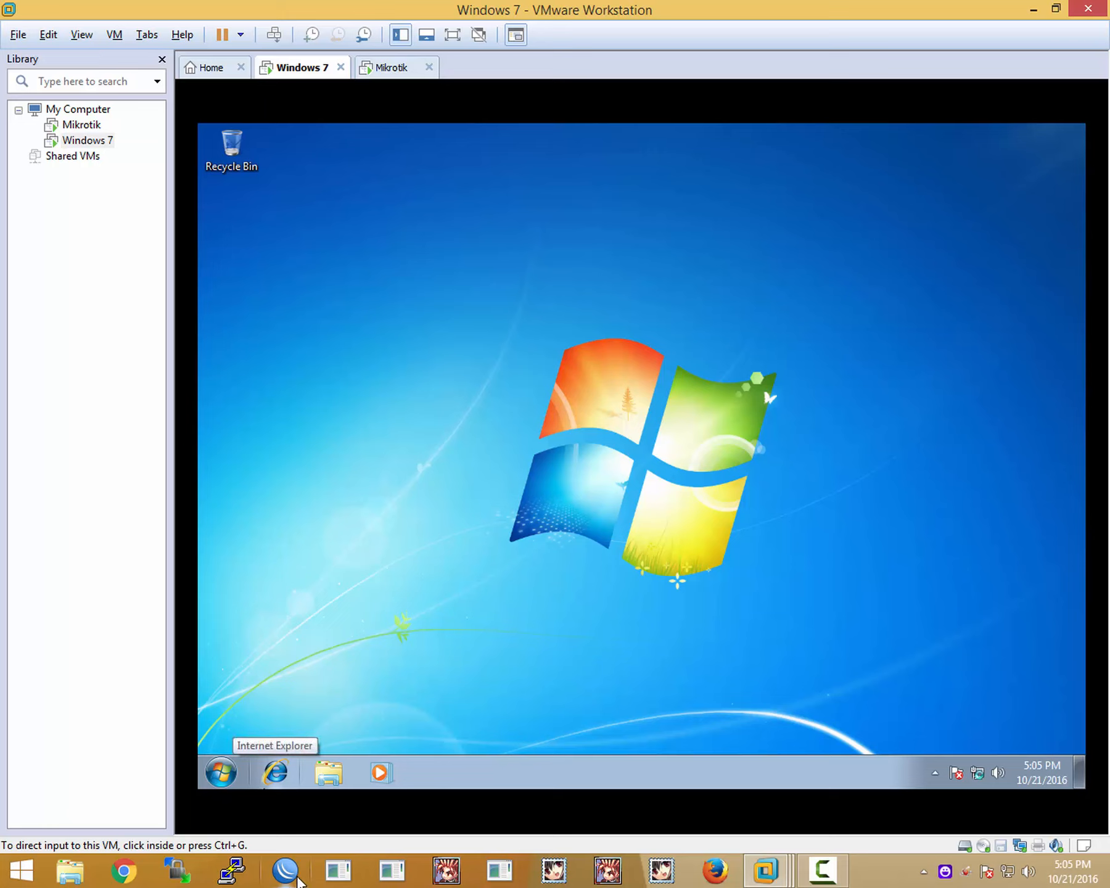
- Switch to WinBox and connect to the router at 192.168.137.2 with the admin login
{"action": "left_click", "coordinate": [295, 873]}
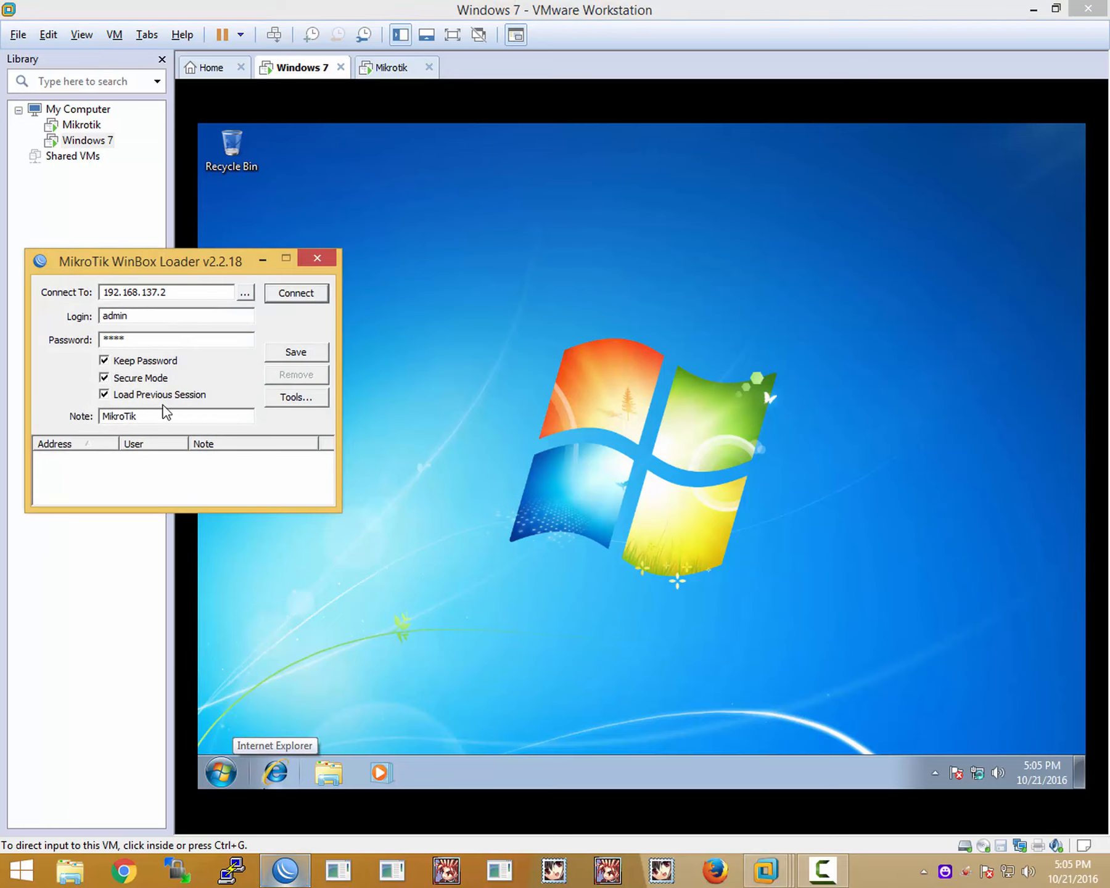
{"action": "double_click", "coordinate": [183, 339]}
{"action": "left_click", "coordinate": [303, 293]}
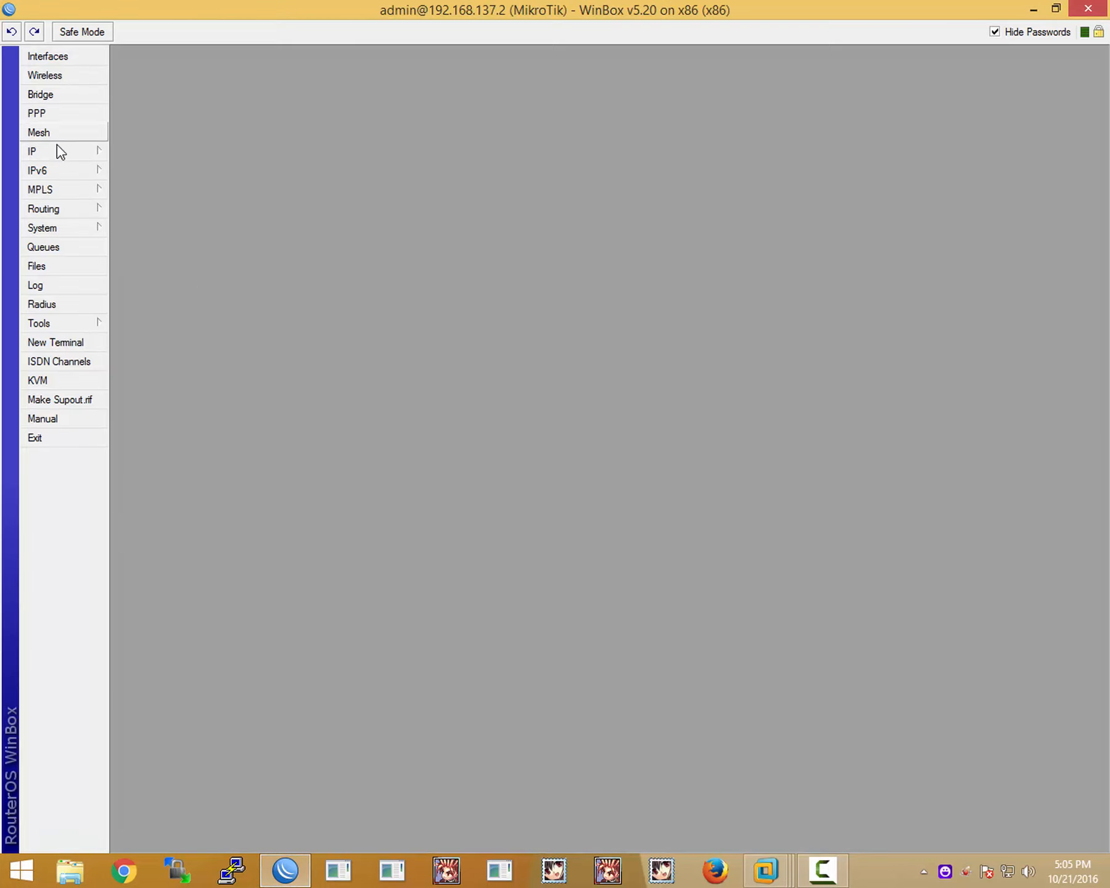
- Start a new entry in the router's IP address list with the address 192.100.1.1/24
{"action": "mouse_move", "coordinate": [56, 146]}
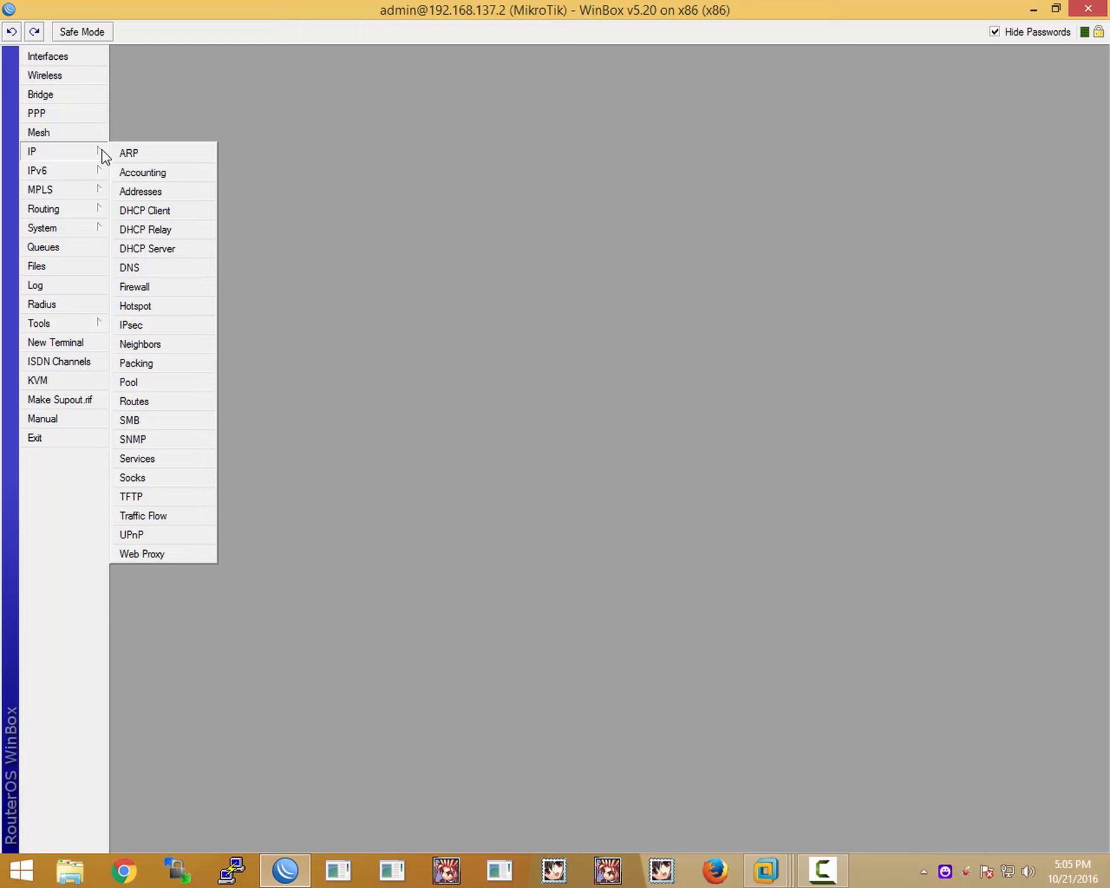
{"action": "left_click", "coordinate": [138, 195]}
{"action": "left_click", "coordinate": [556, 372]}
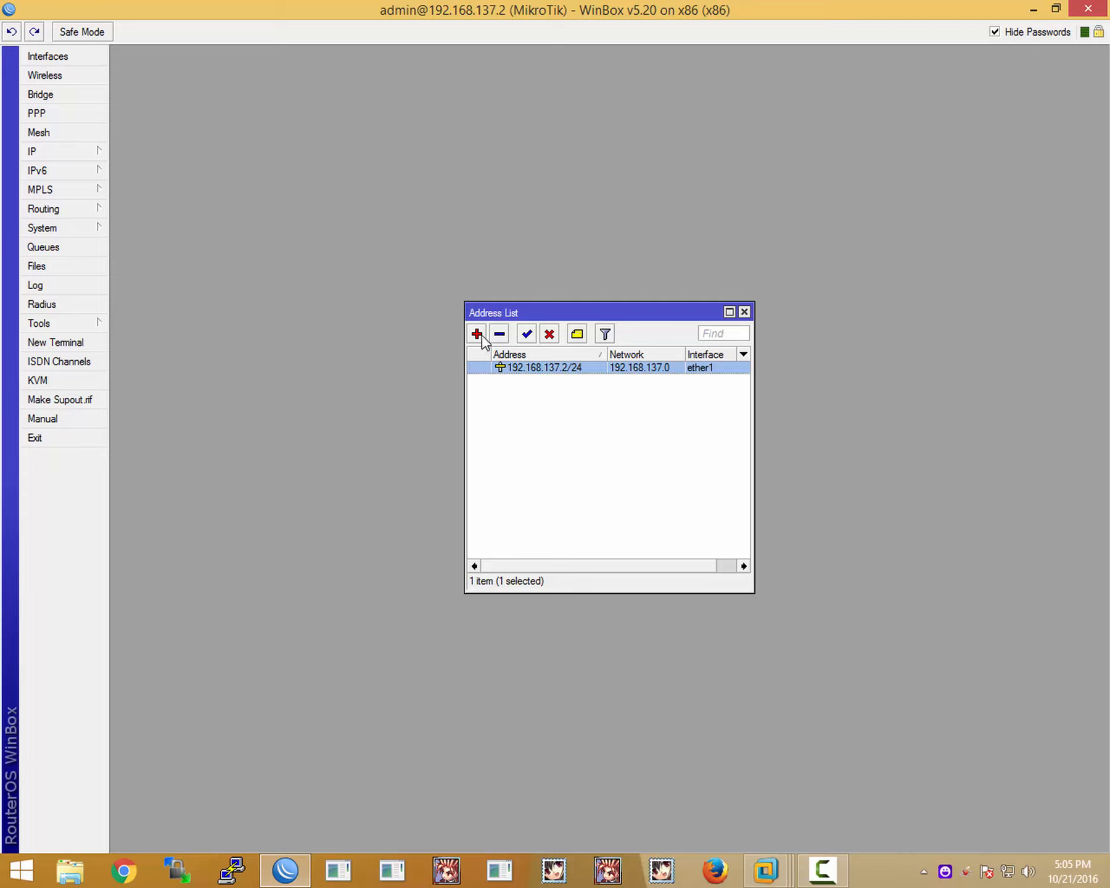
{"action": "left_click", "coordinate": [498, 407]}
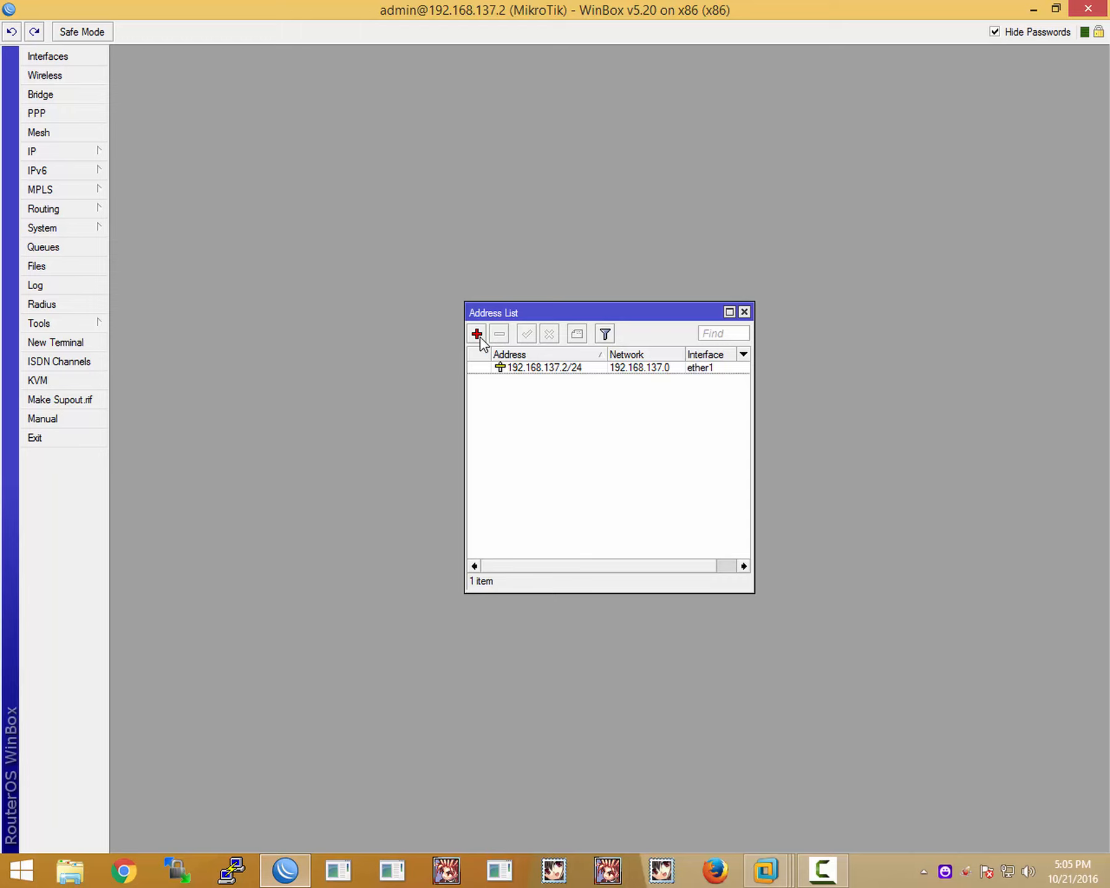
{"action": "left_click", "coordinate": [477, 334]}
{"action": "left_click", "coordinate": [397, 154]}
{"action": "type", "text": "/0"}
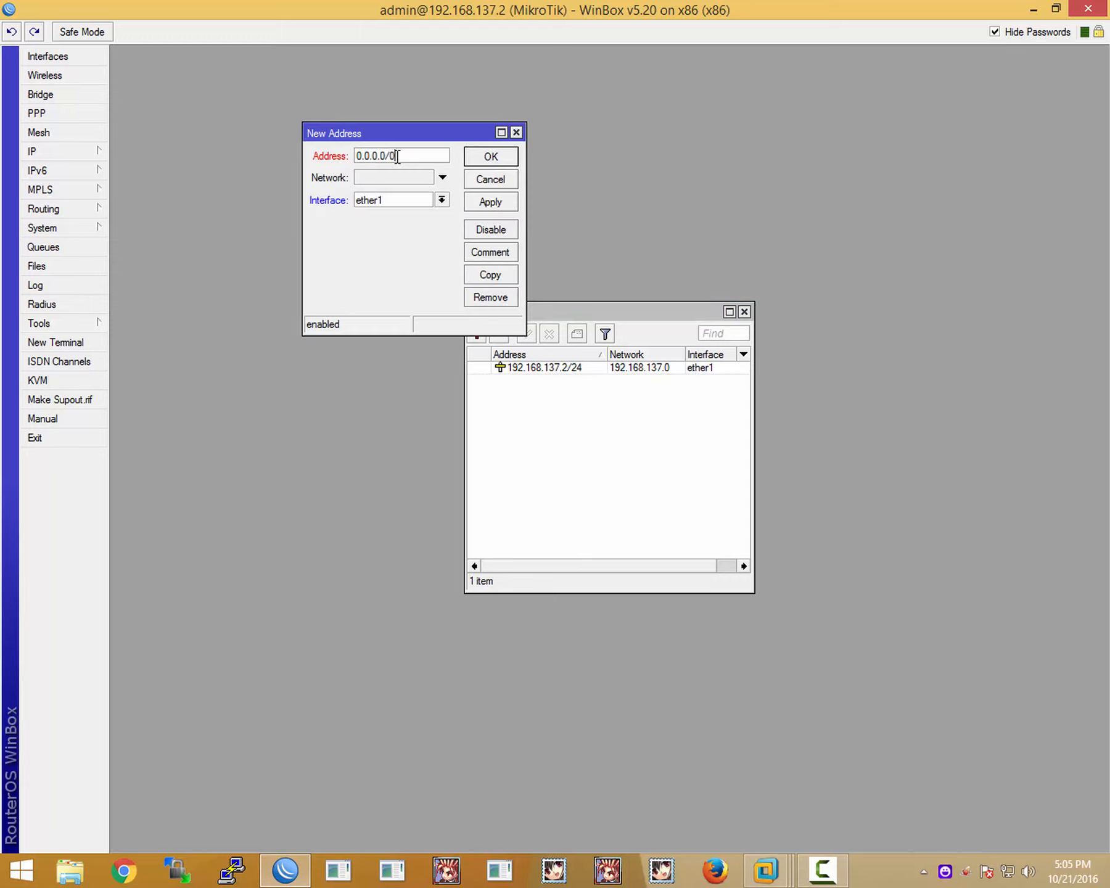
{"action": "double_click", "coordinate": [373, 156]}
{"action": "key", "text": "BackSpace"}
{"action": "type", "text": "192.100.1.1/24"}
- Assign the new address entry to interface ether2 and save it to the address list
{"action": "left_click_drag", "start_coordinate": [405, 155], "coordinate": [319, 155]}
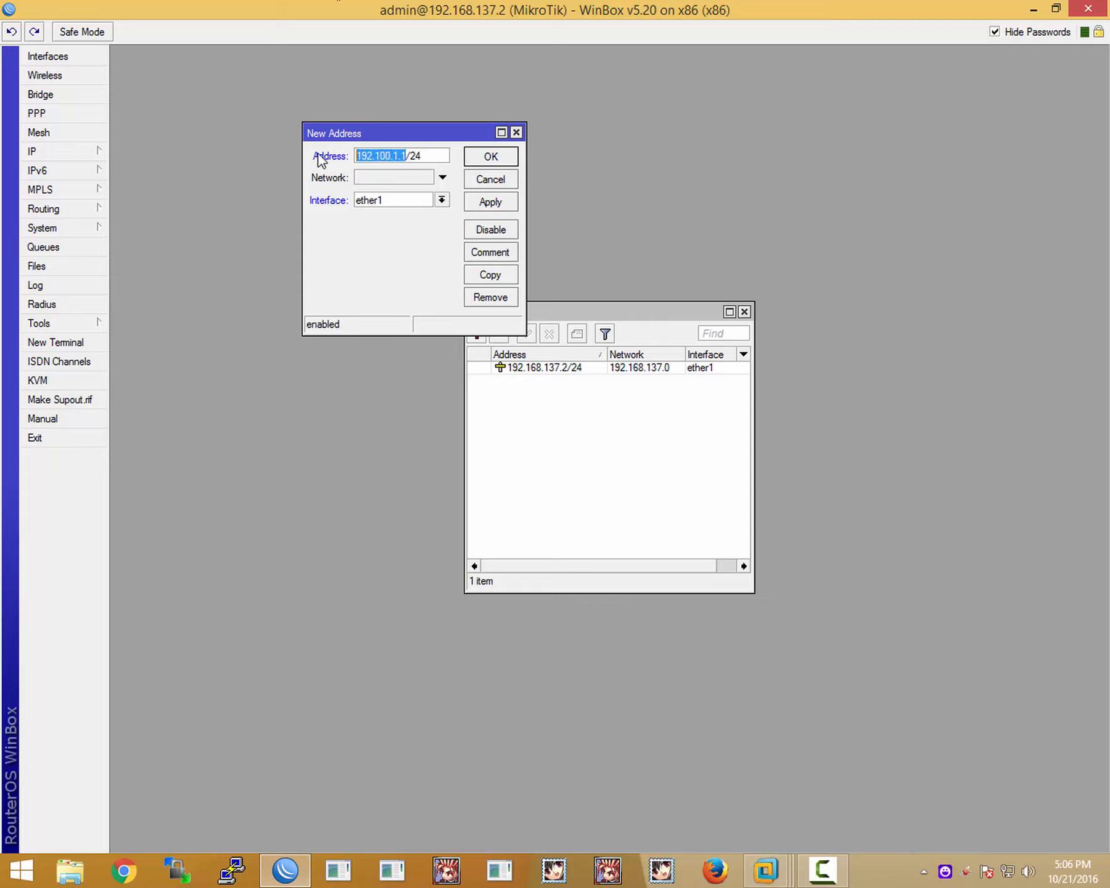
{"action": "left_click", "coordinate": [531, 383]}
{"action": "left_click", "coordinate": [531, 370]}
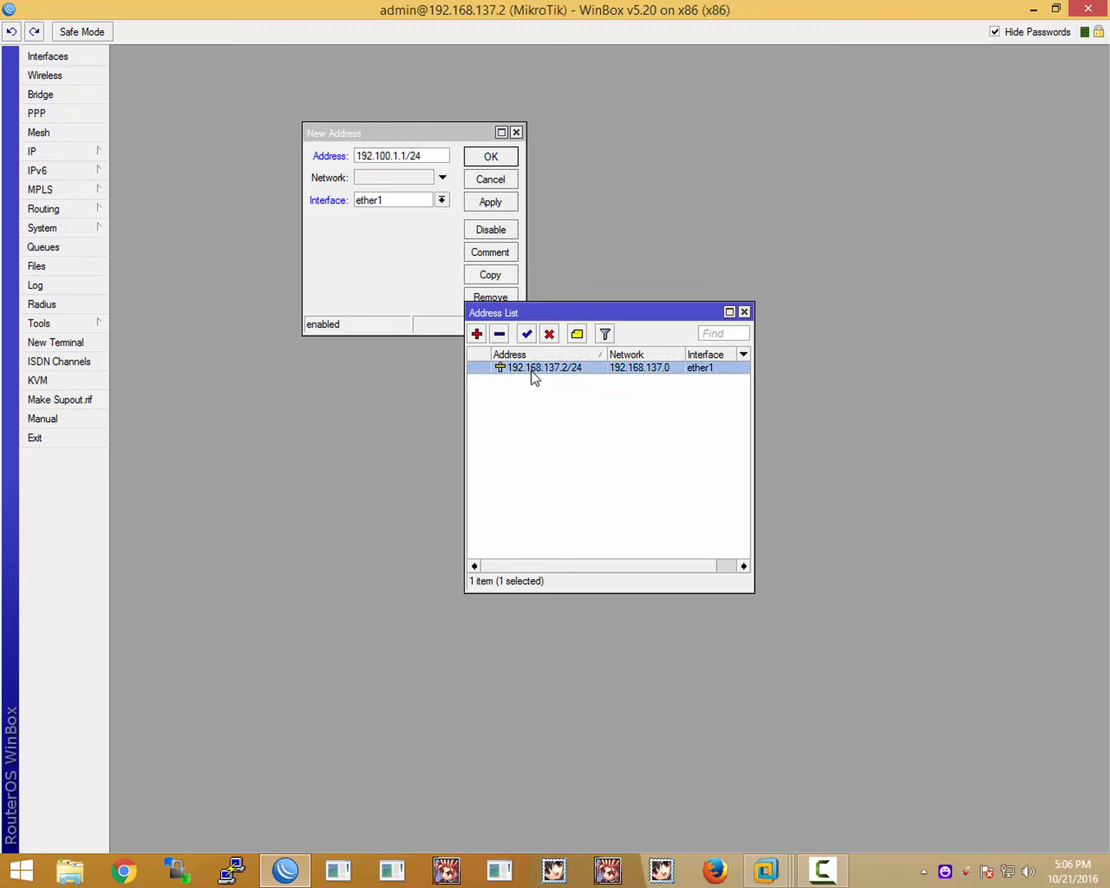
{"action": "left_click", "coordinate": [389, 156]}
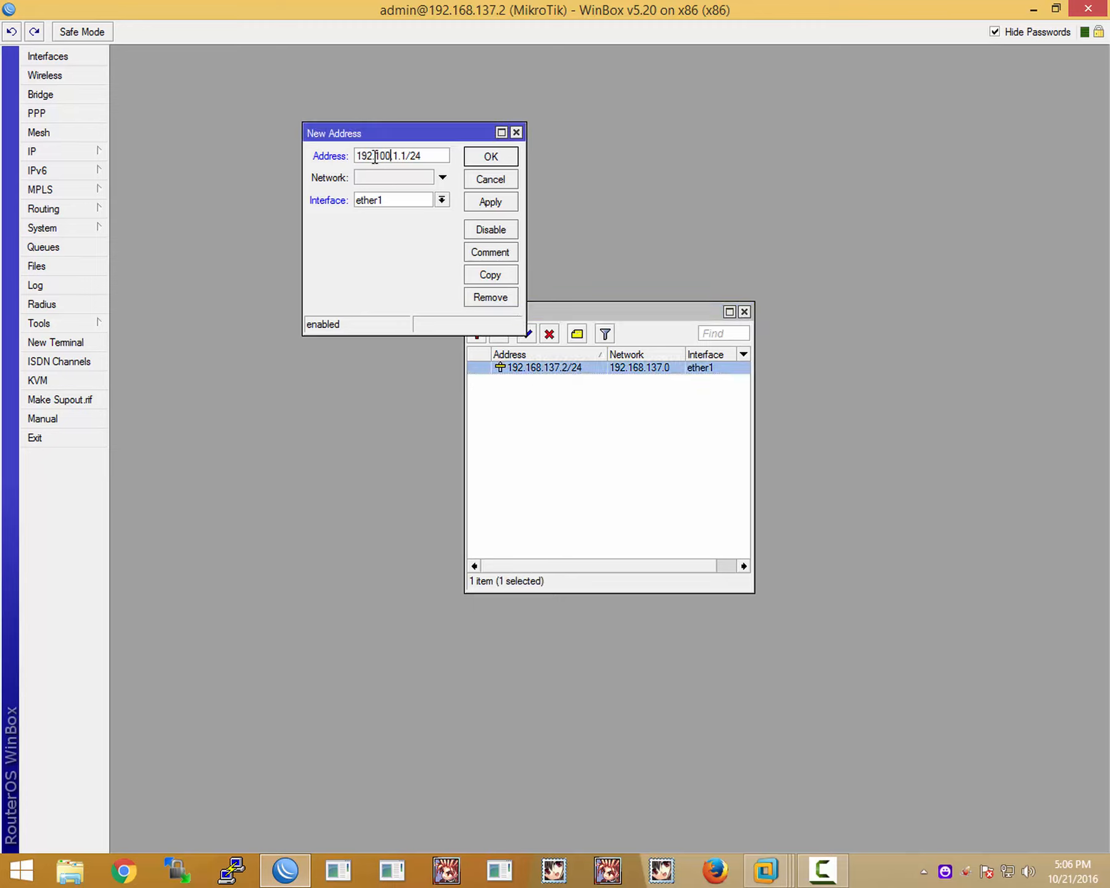
{"action": "left_click_drag", "start_coordinate": [374, 155], "coordinate": [457, 167]}
{"action": "left_click", "coordinate": [436, 155]}
{"action": "left_click", "coordinate": [425, 202]}
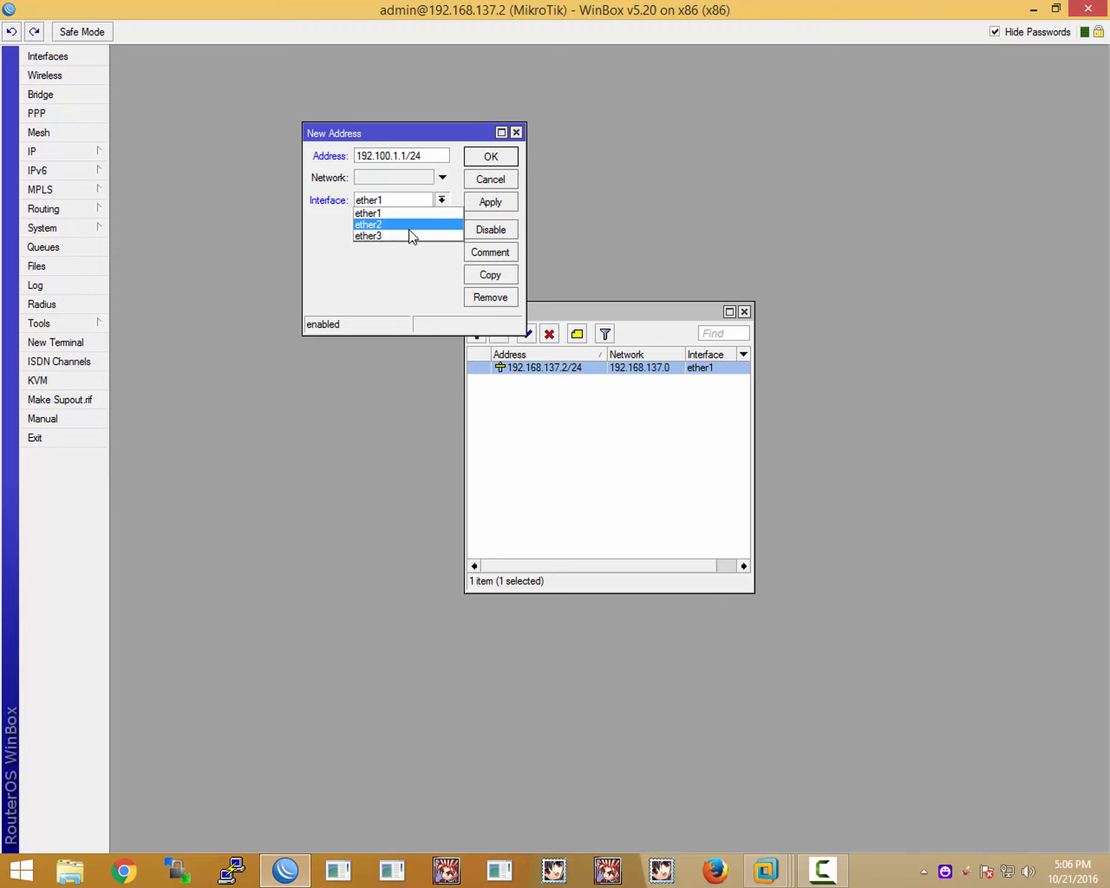
{"action": "left_click", "coordinate": [379, 226]}
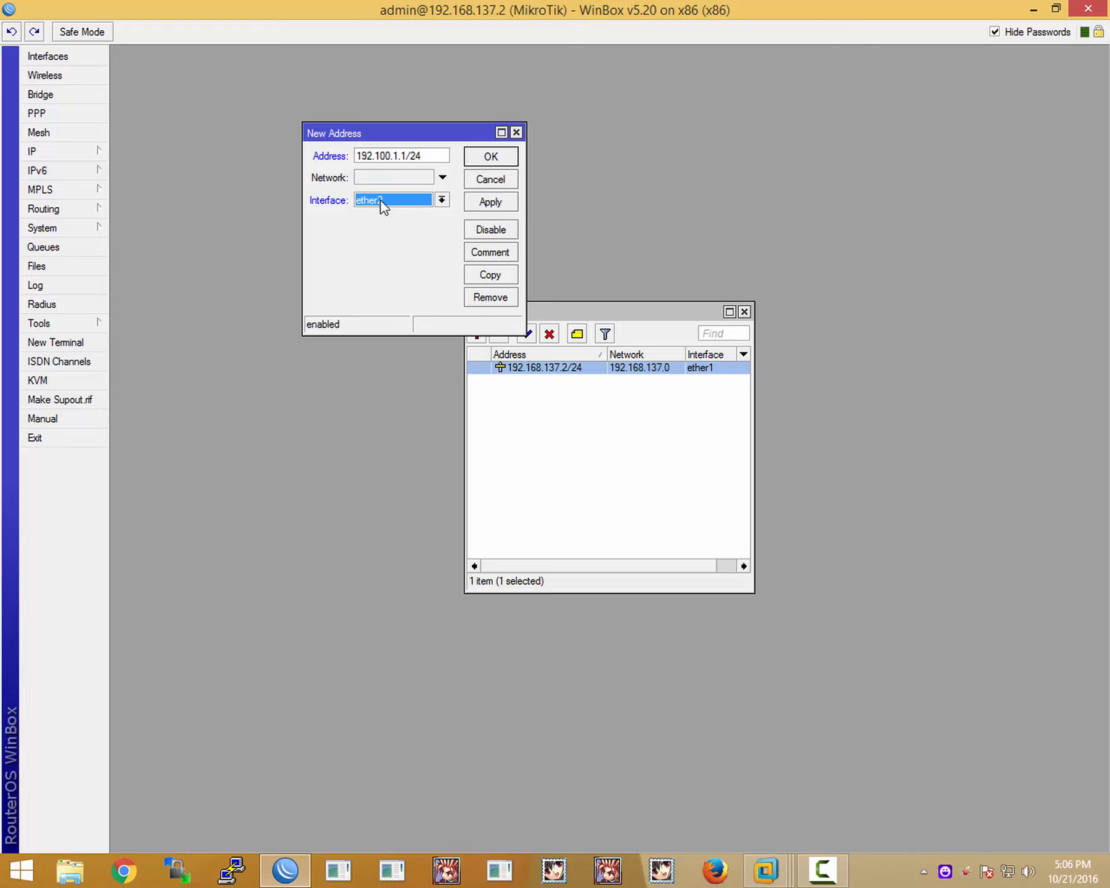
{"action": "left_click", "coordinate": [492, 158]}
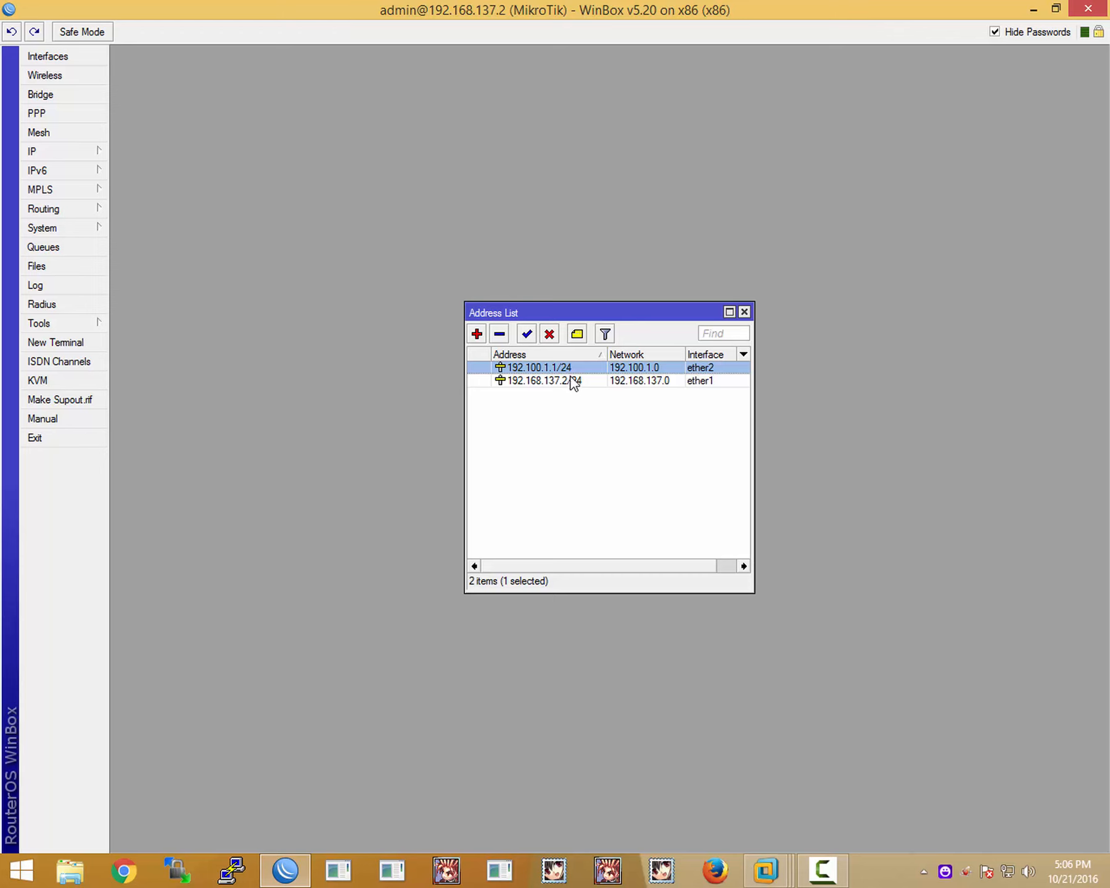
- Switch to the Windows 7 virtual machine in VMware Workstation and display it full screen
{"action": "mouse_move", "coordinate": [765, 869]}
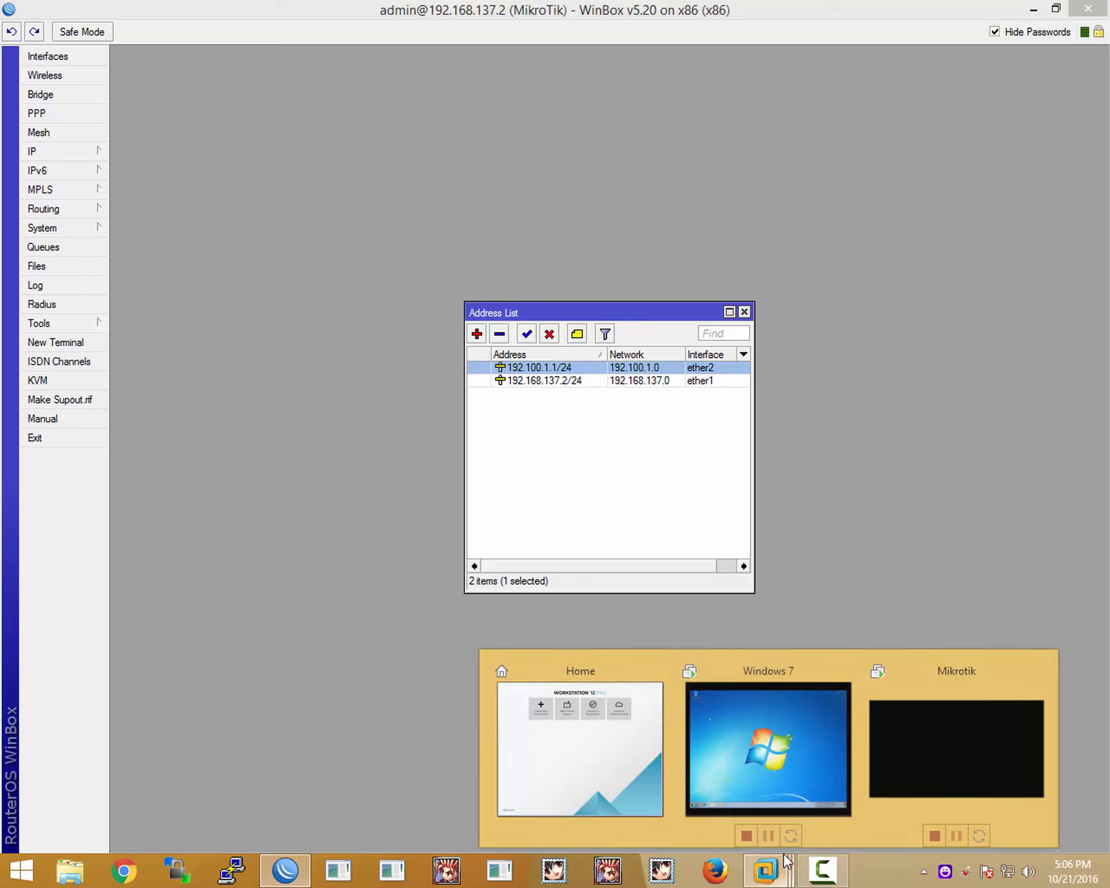
{"action": "left_click", "coordinate": [782, 740]}
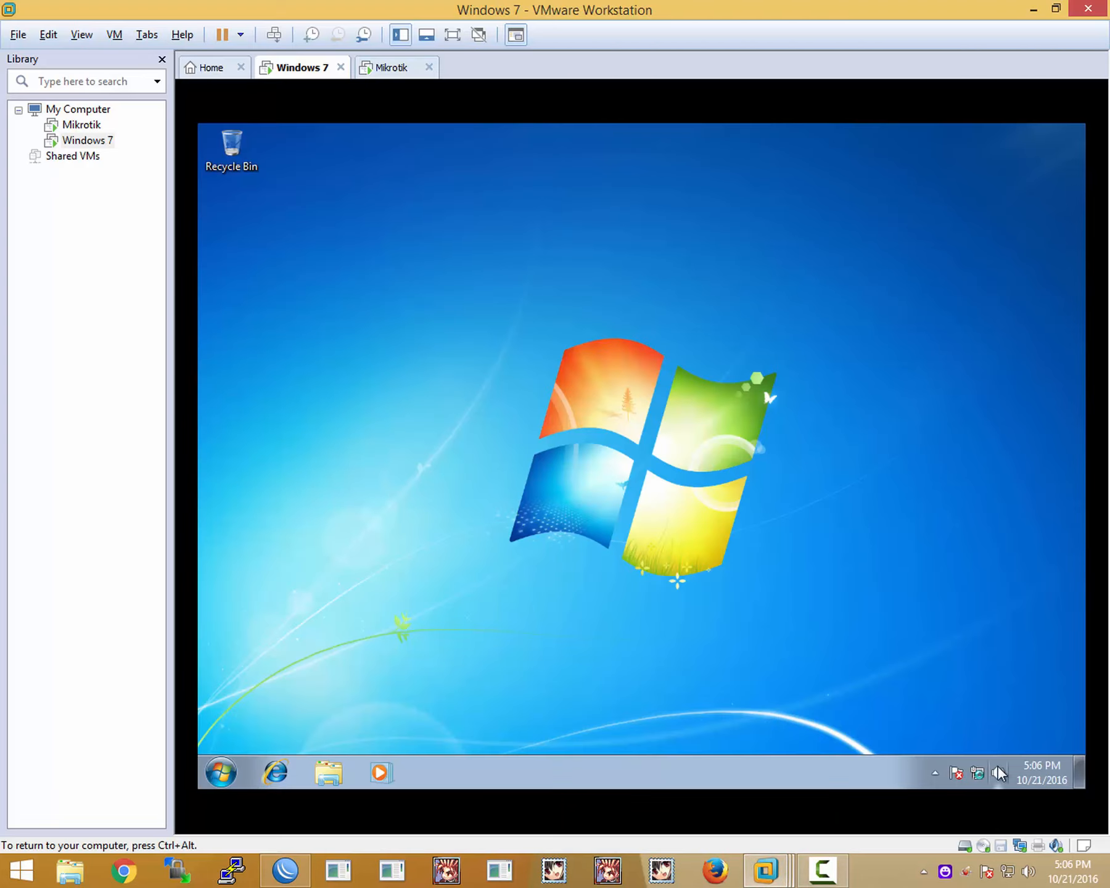
{"action": "right_click", "coordinate": [978, 773]}
{"action": "left_click", "coordinate": [963, 687]}
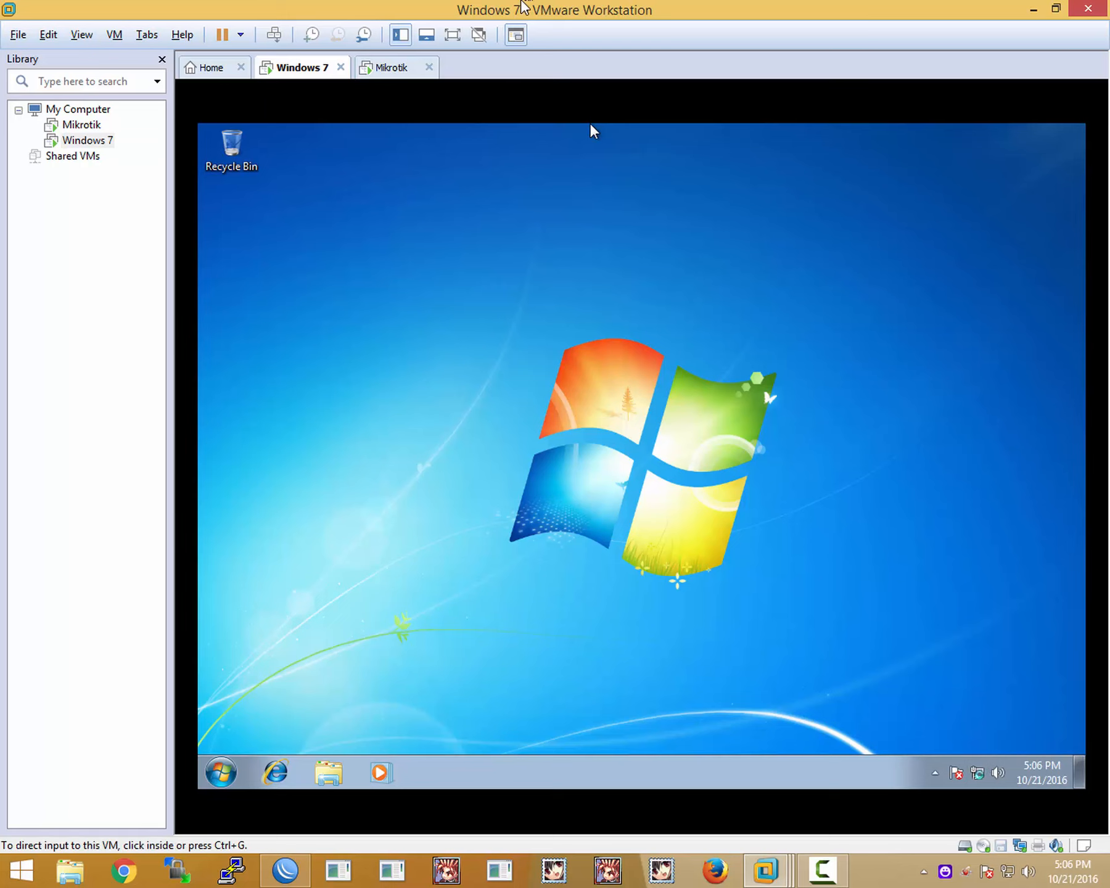
{"action": "left_click", "coordinate": [452, 34]}
- Open the TCP/IPv4 properties of Windows 7's Local Area Connection from the Network and Sharing Center
{"action": "right_click", "coordinate": [891, 761]}
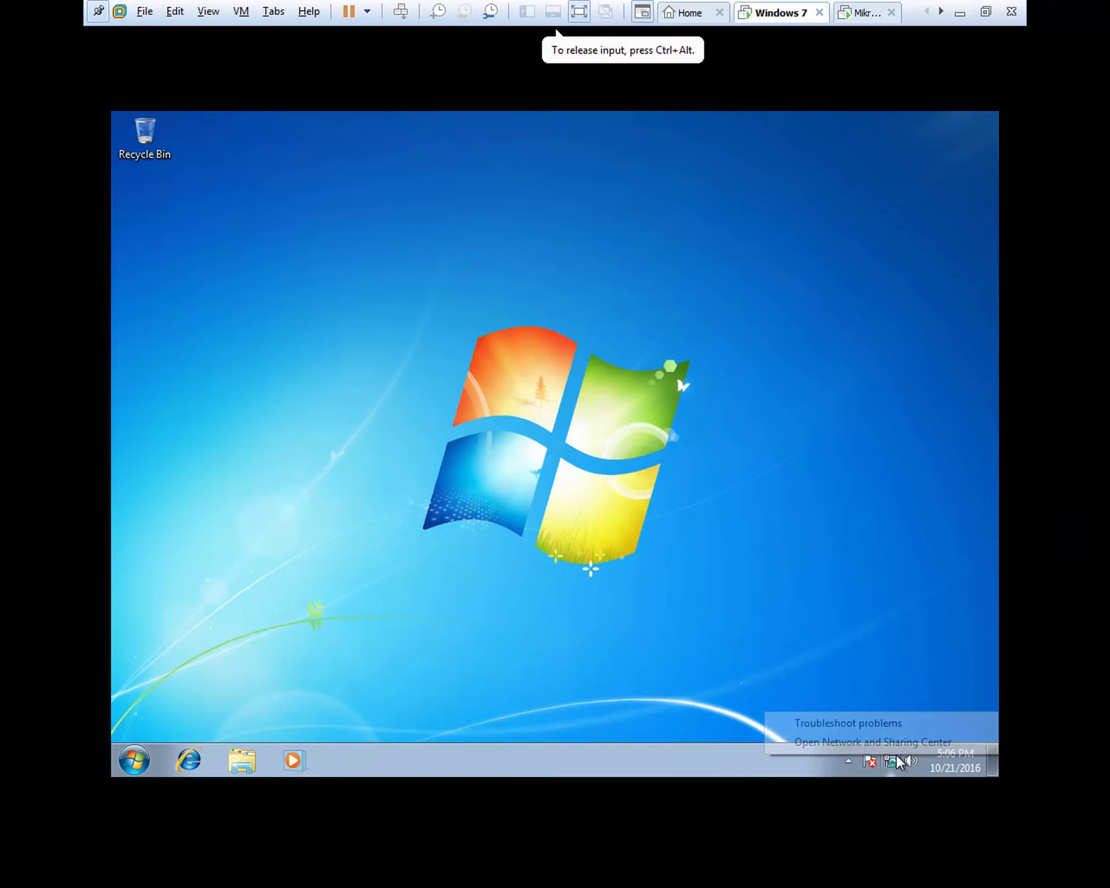
{"action": "left_click", "coordinate": [885, 738]}
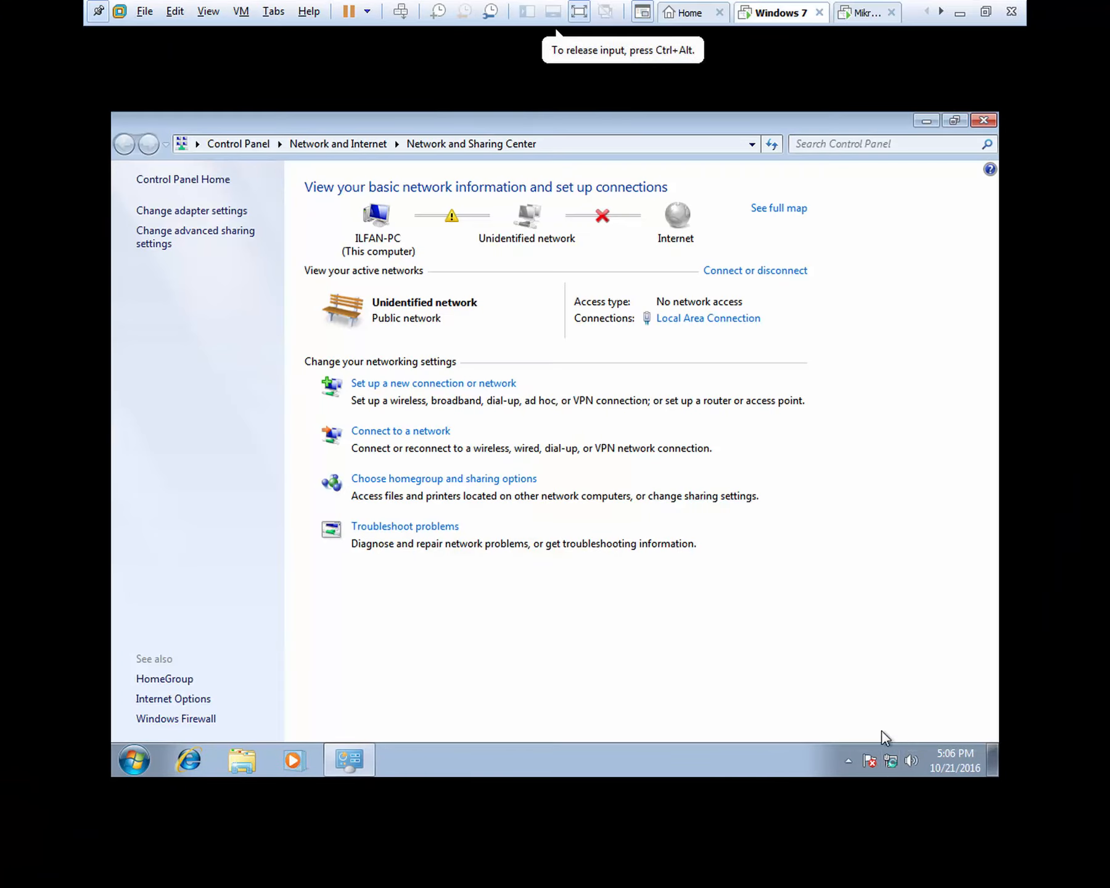
{"action": "left_click", "coordinate": [675, 320]}
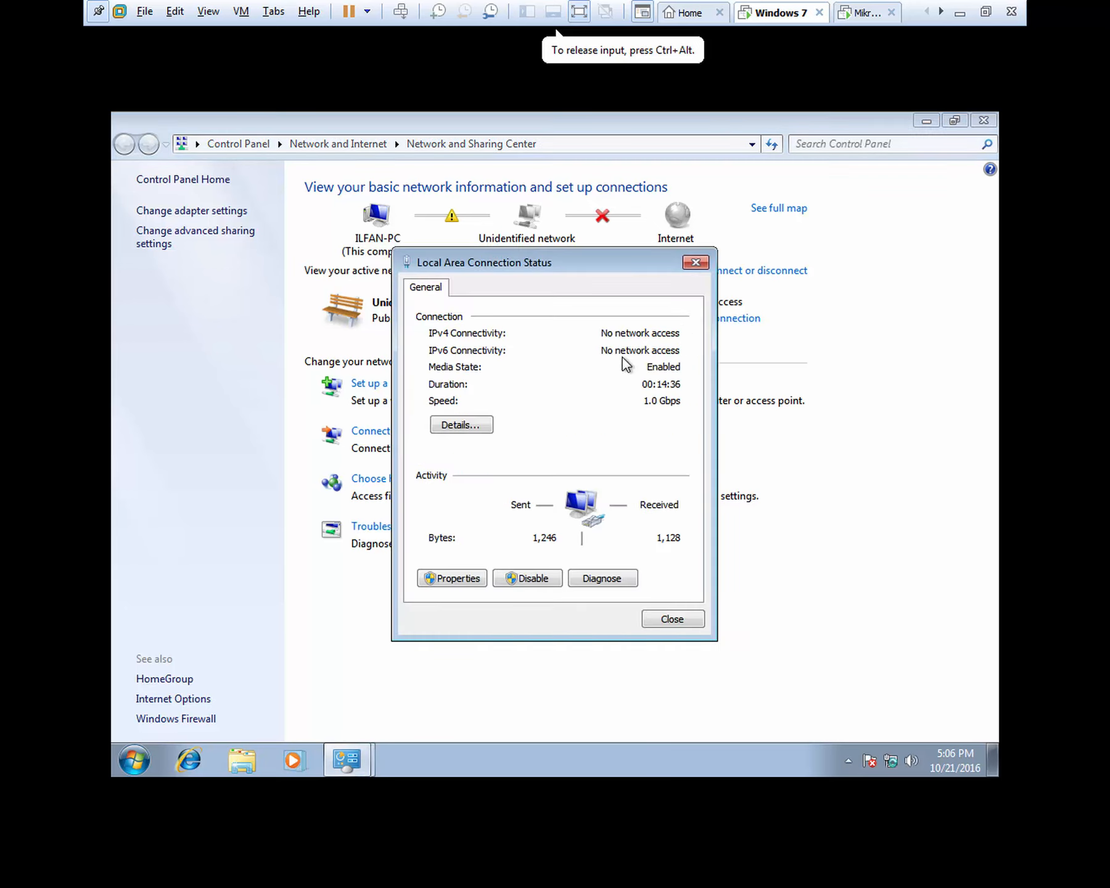
{"action": "left_click", "coordinate": [482, 579]}
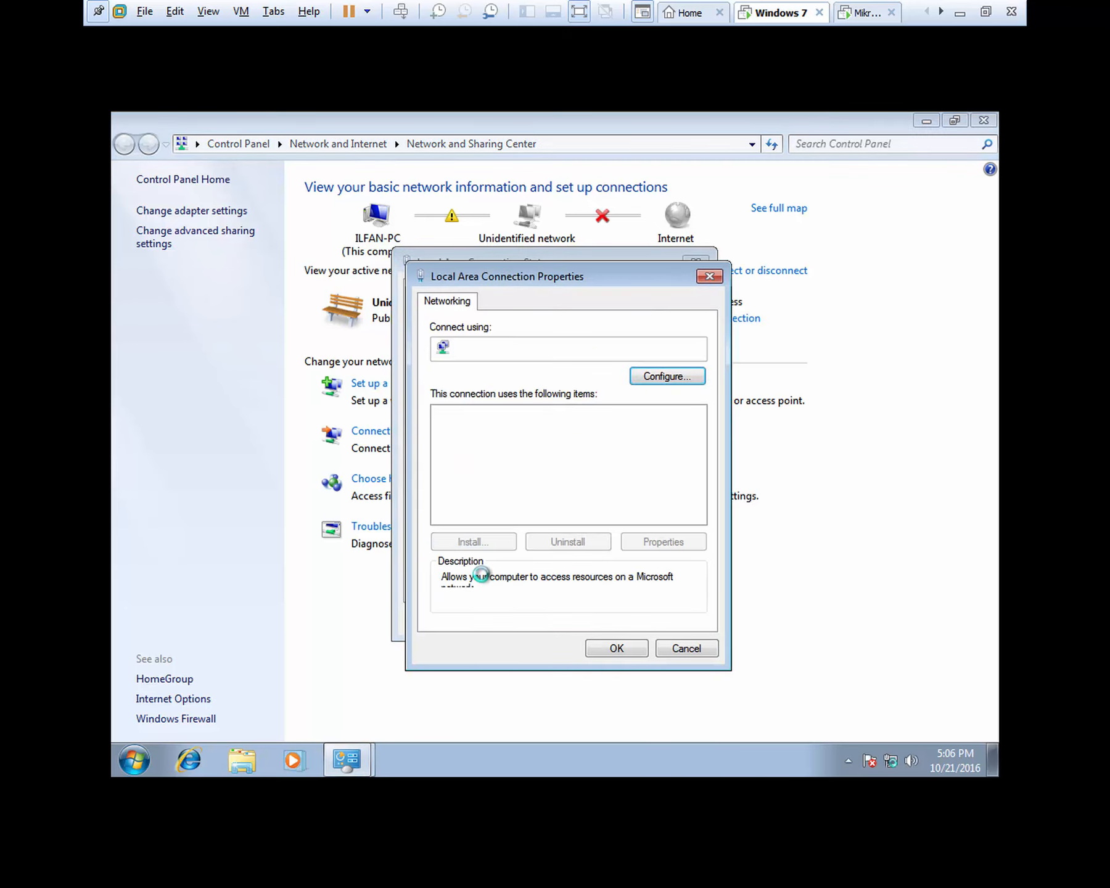
{"action": "double_click", "coordinate": [512, 470]}
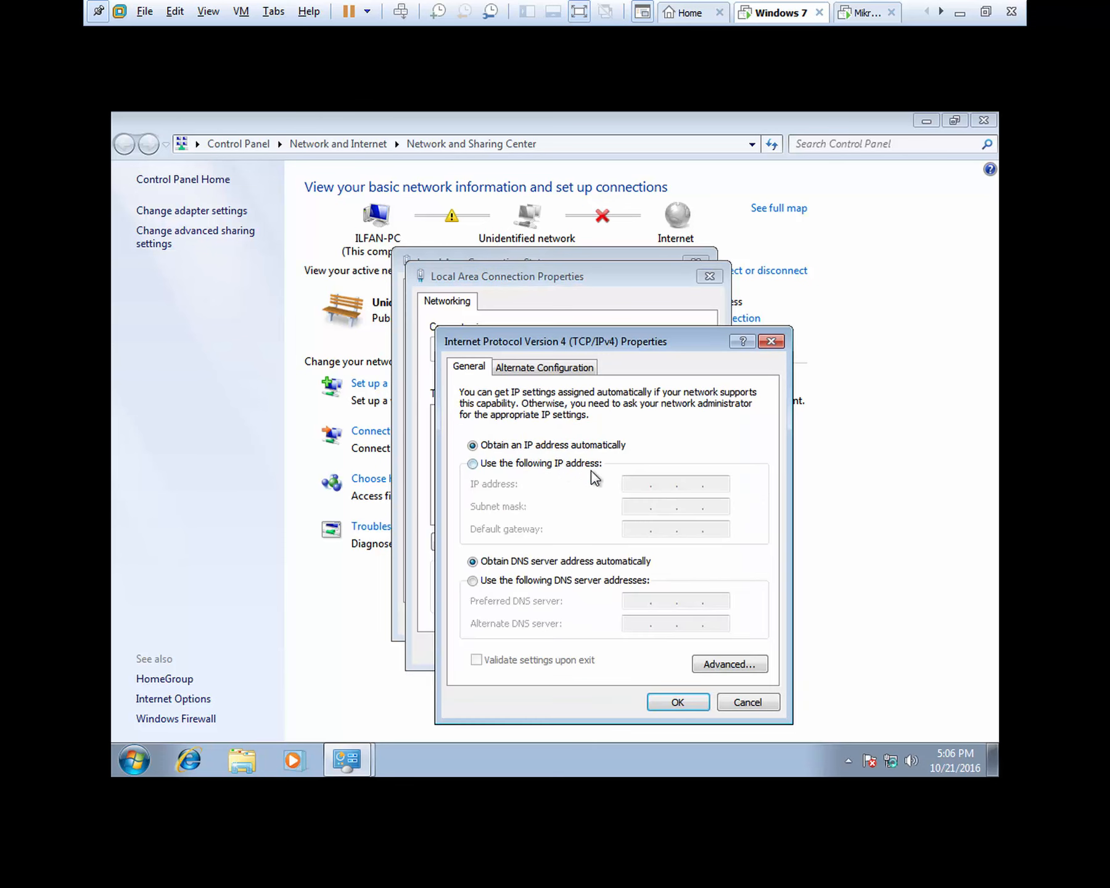
- Switch the connection to manual addressing with IP address 192.100.1.4 and subnet mask 255.255.255.0
{"action": "left_click", "coordinate": [564, 464]}
{"action": "left_click", "coordinate": [638, 484]}
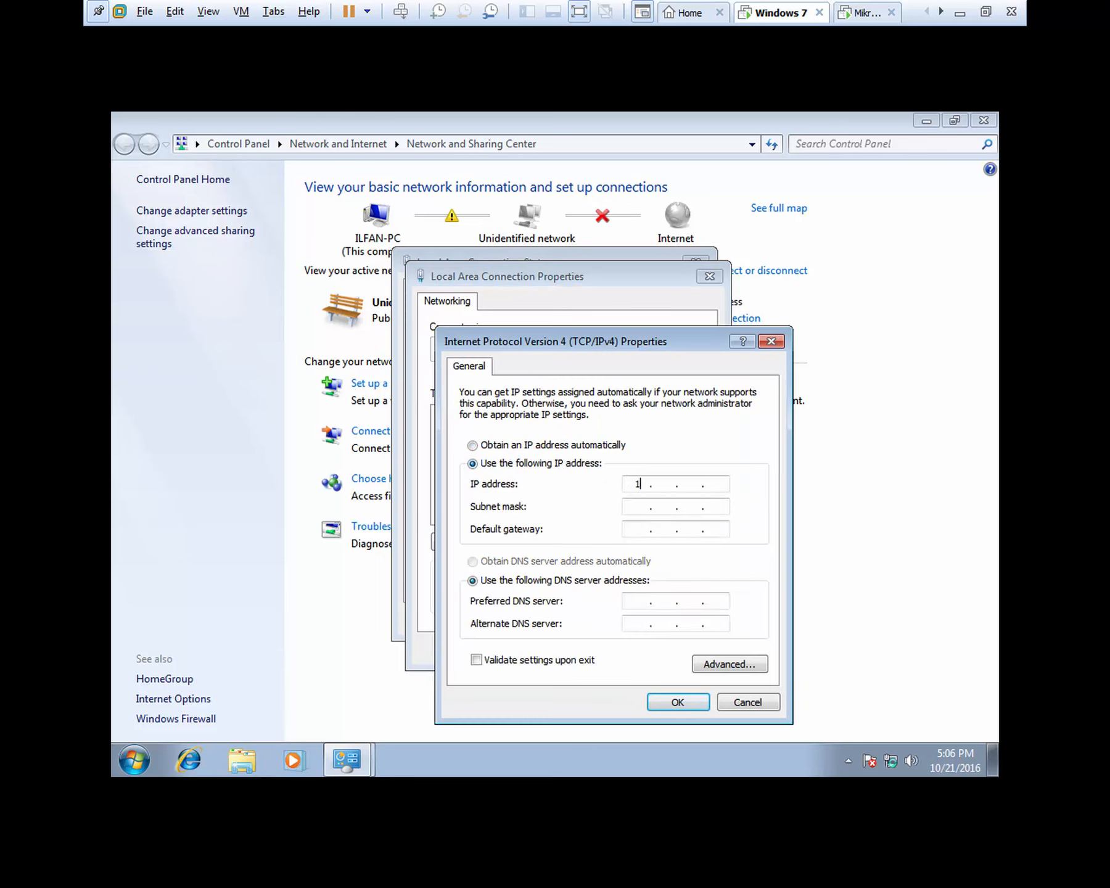
{"action": "type", "text": "192"}
{"action": "type", "text": "168"}
{"action": "key", "text": "BackSpace"}
{"action": "key", "text": "BackSpace"}
{"action": "type", "text": "00.1.4"}
{"action": "key", "text": "Tab"}
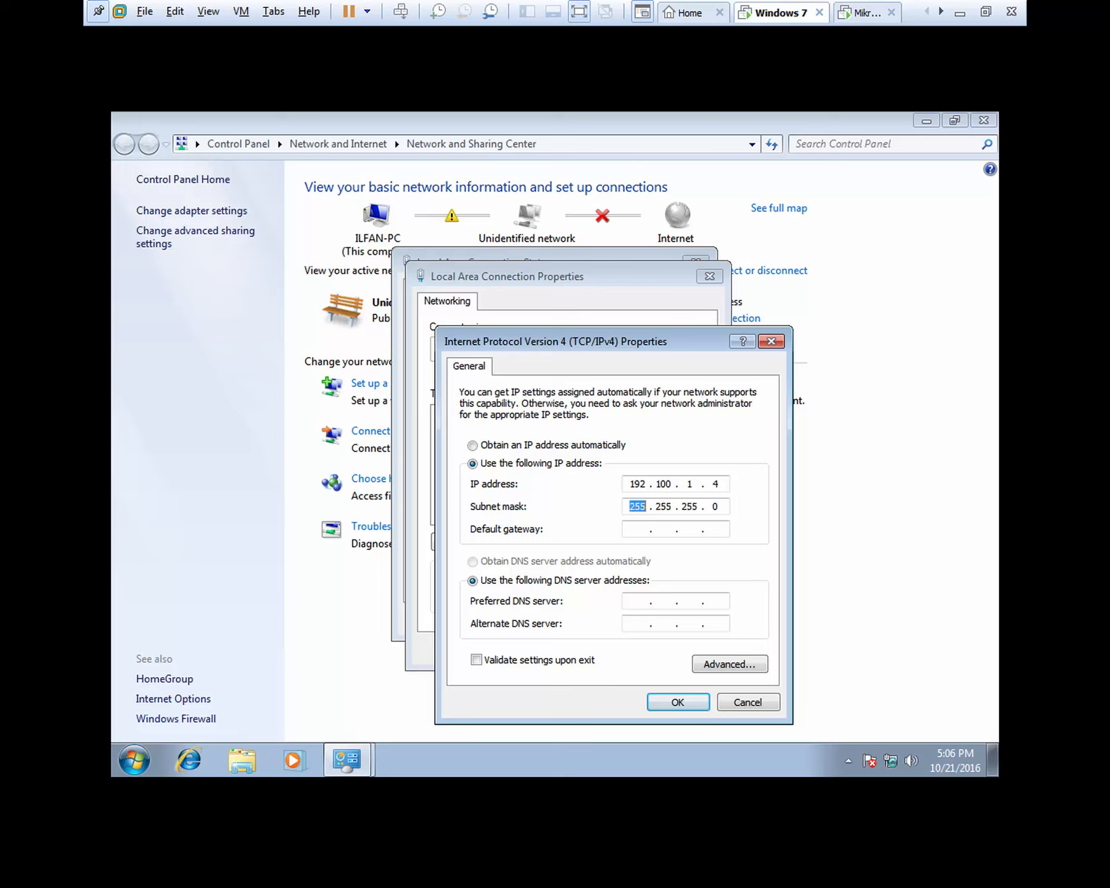
- Fill in the default gateway and save the IPv4 settings, closing all network windows
{"action": "left_click", "coordinate": [636, 528]}
{"action": "left_click", "coordinate": [673, 529]}
{"action": "left_click", "coordinate": [679, 704]}
{"action": "left_click", "coordinate": [636, 650]}
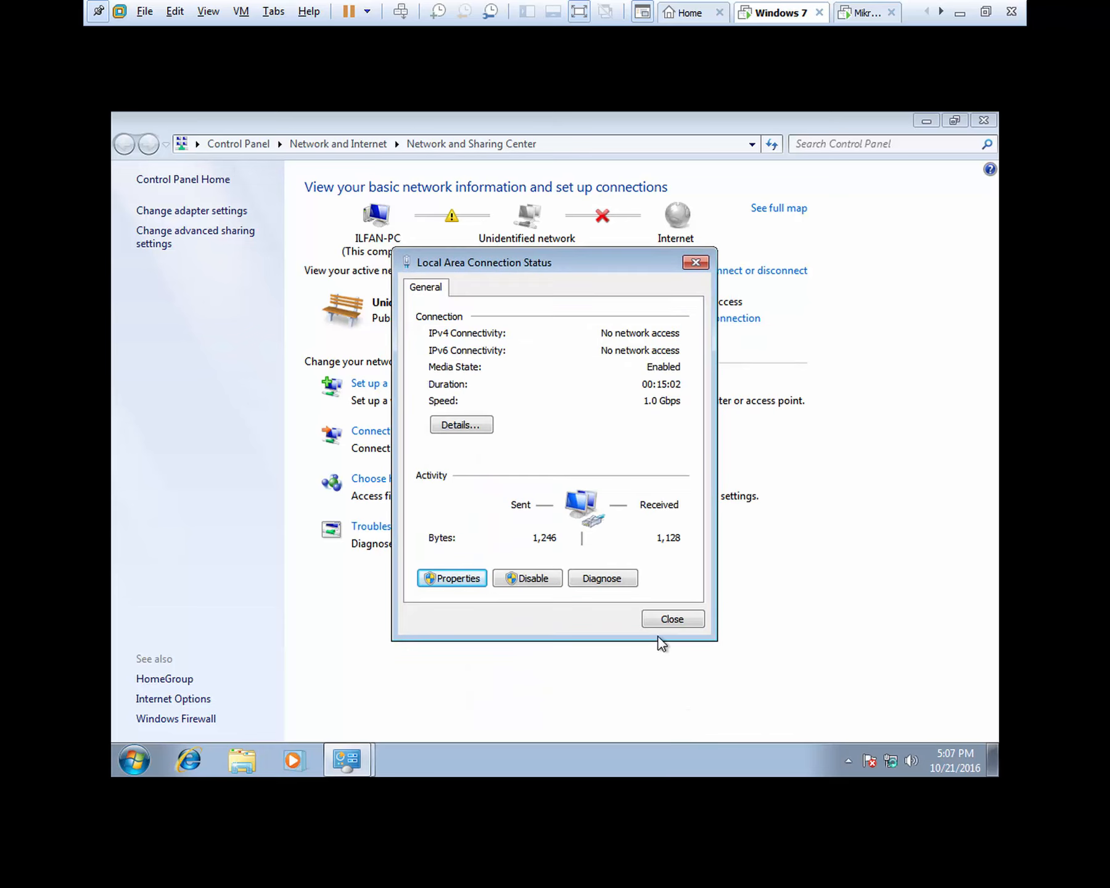
{"action": "left_click", "coordinate": [670, 617]}
{"action": "left_click", "coordinate": [985, 120]}
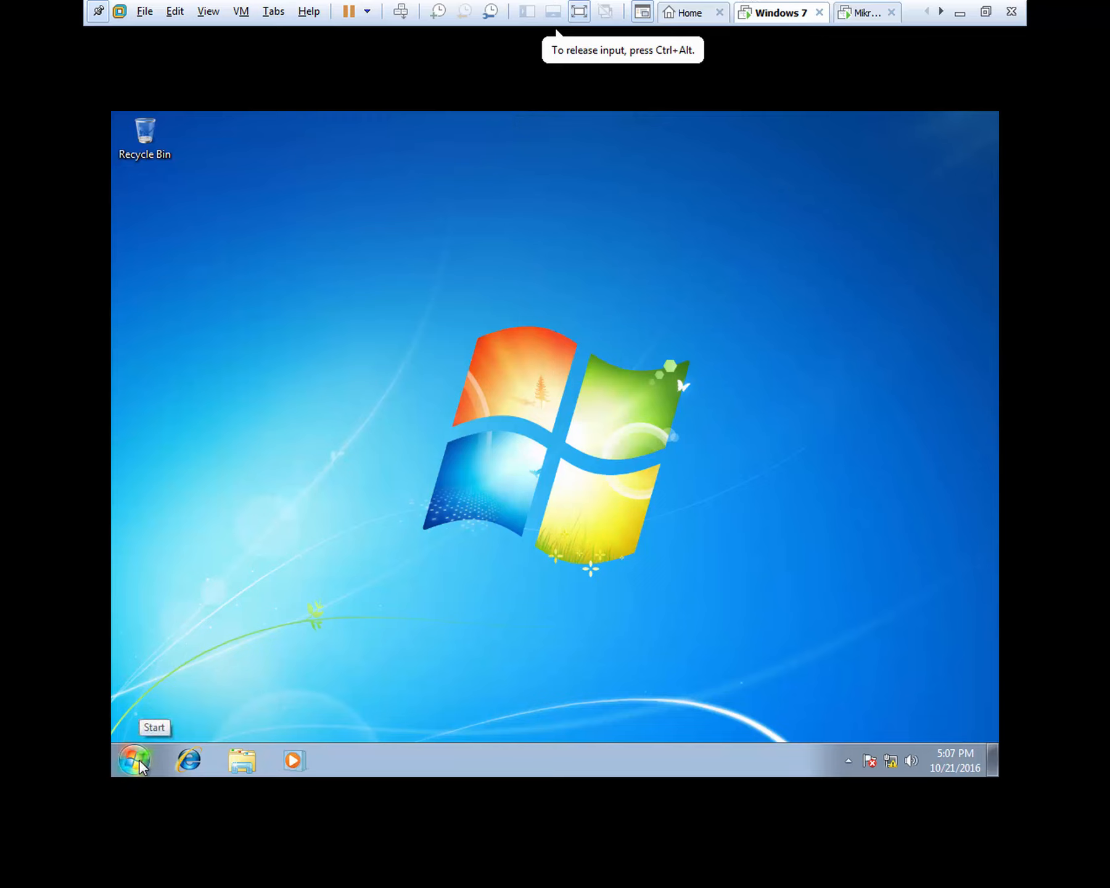
- Open a command prompt in the Windows 7 virtual machine by searching for cmd
{"action": "left_click", "coordinate": [131, 774]}
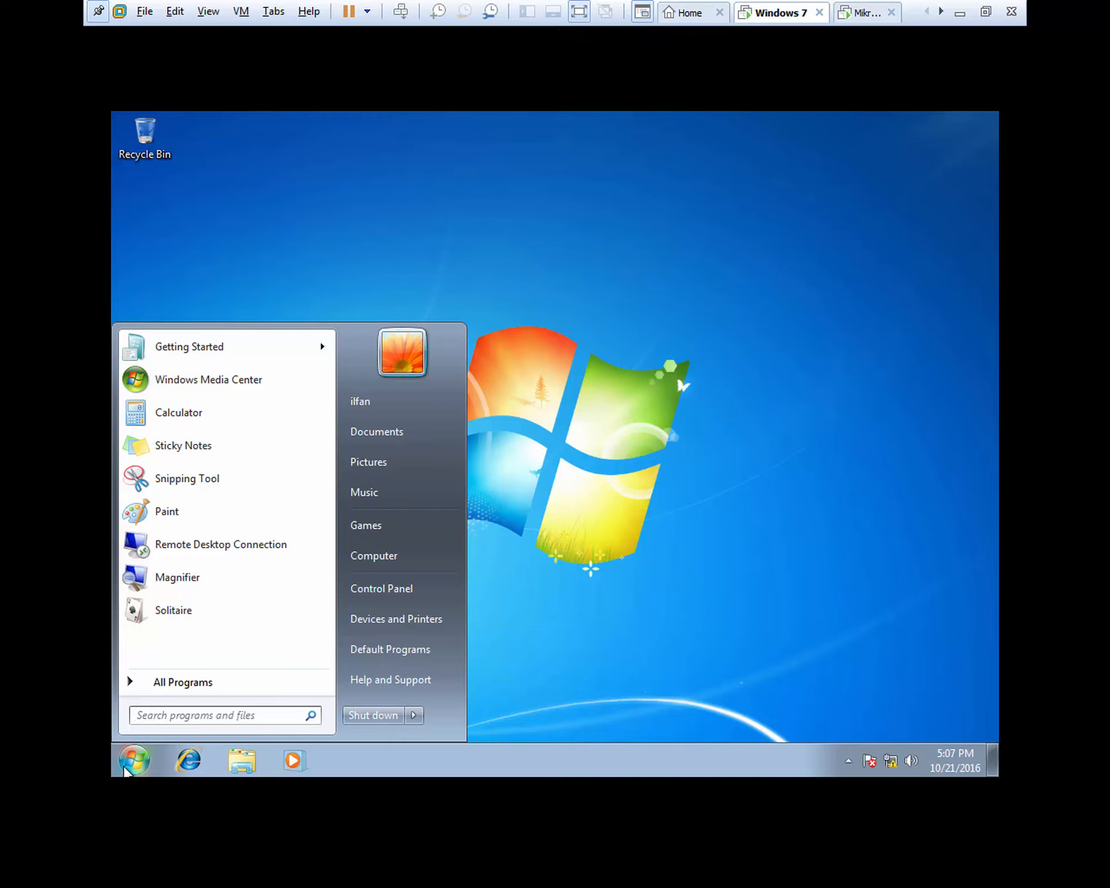
{"action": "type", "text": "cmd"}
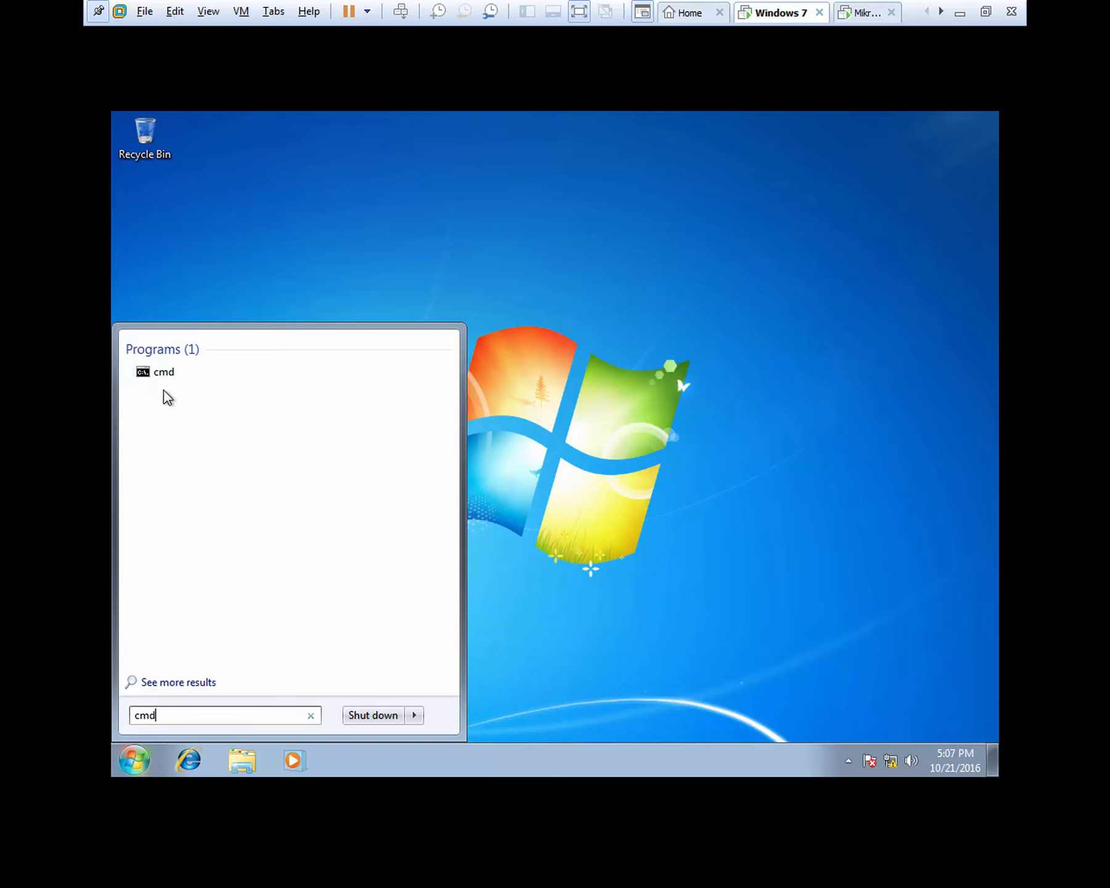
{"action": "left_click", "coordinate": [185, 376]}
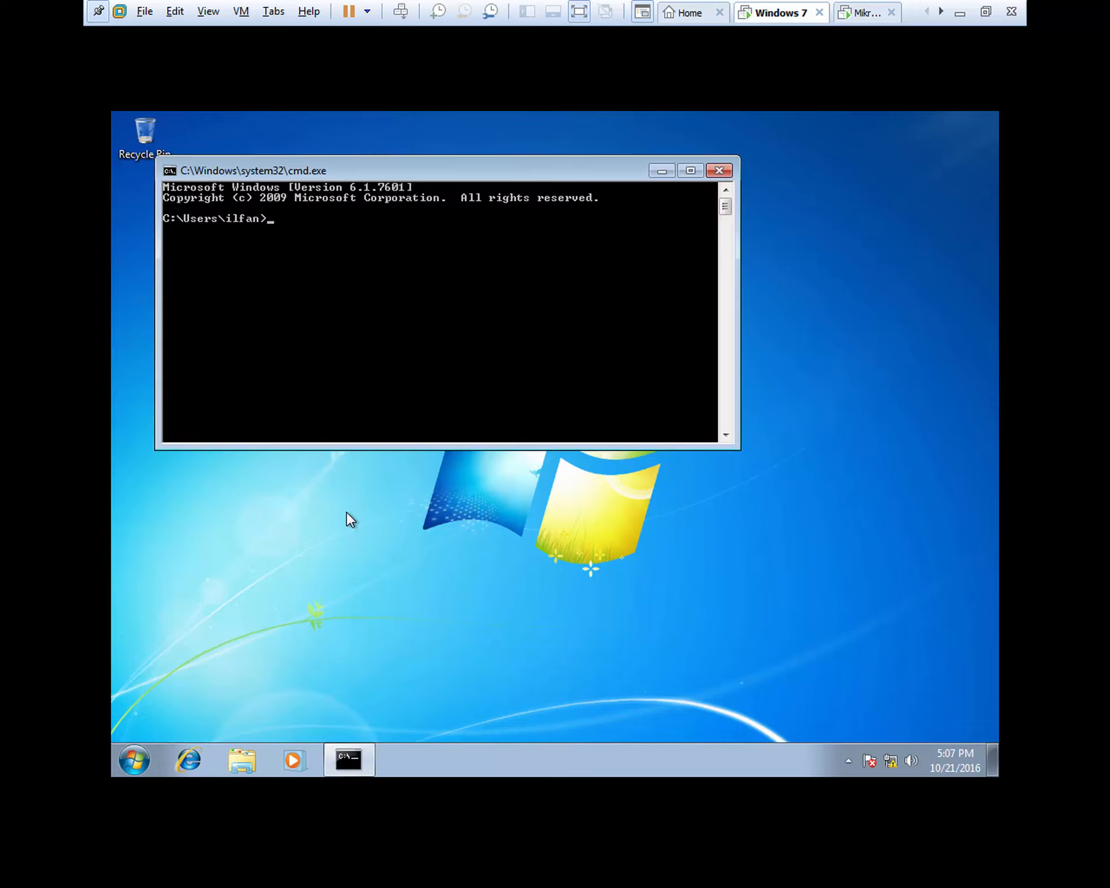
- Open a second command prompt through the Run dialog and close that extra window
{"action": "key", "text": "super+r"}
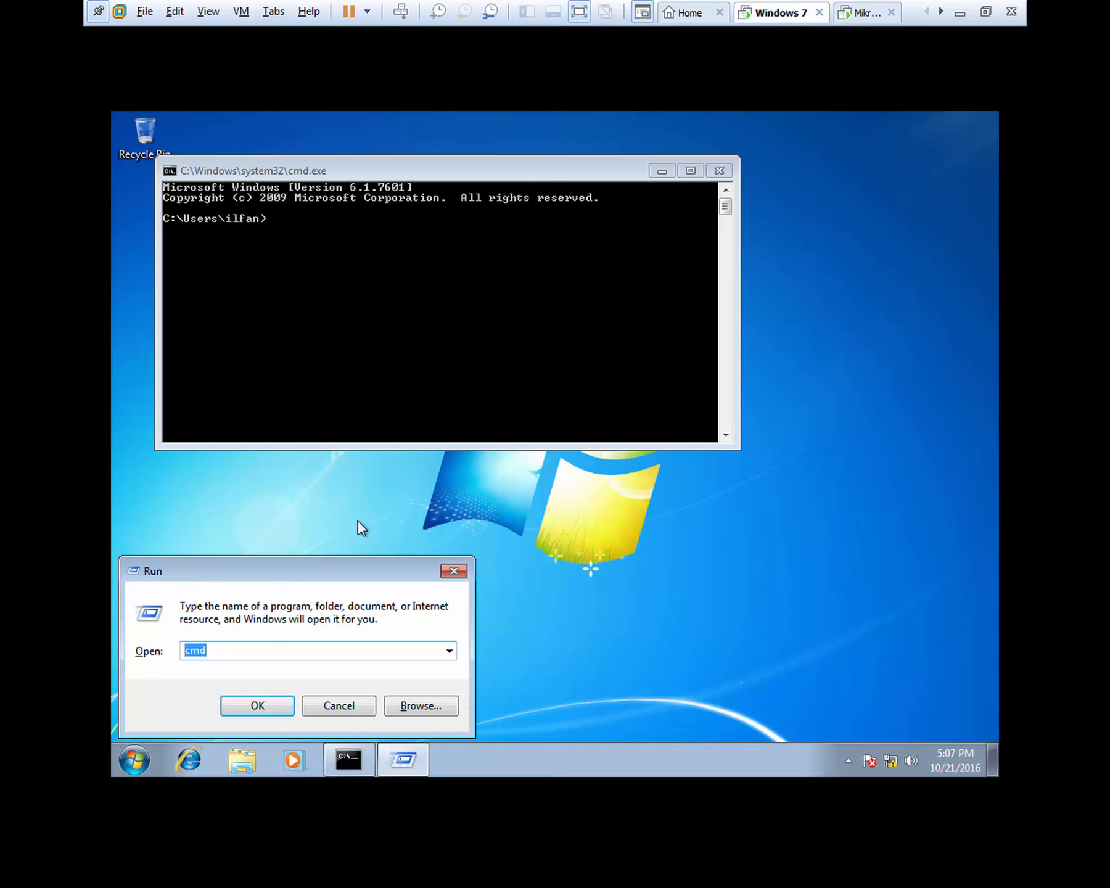
{"action": "type", "text": "cmd"}
{"action": "key", "text": "Return"}
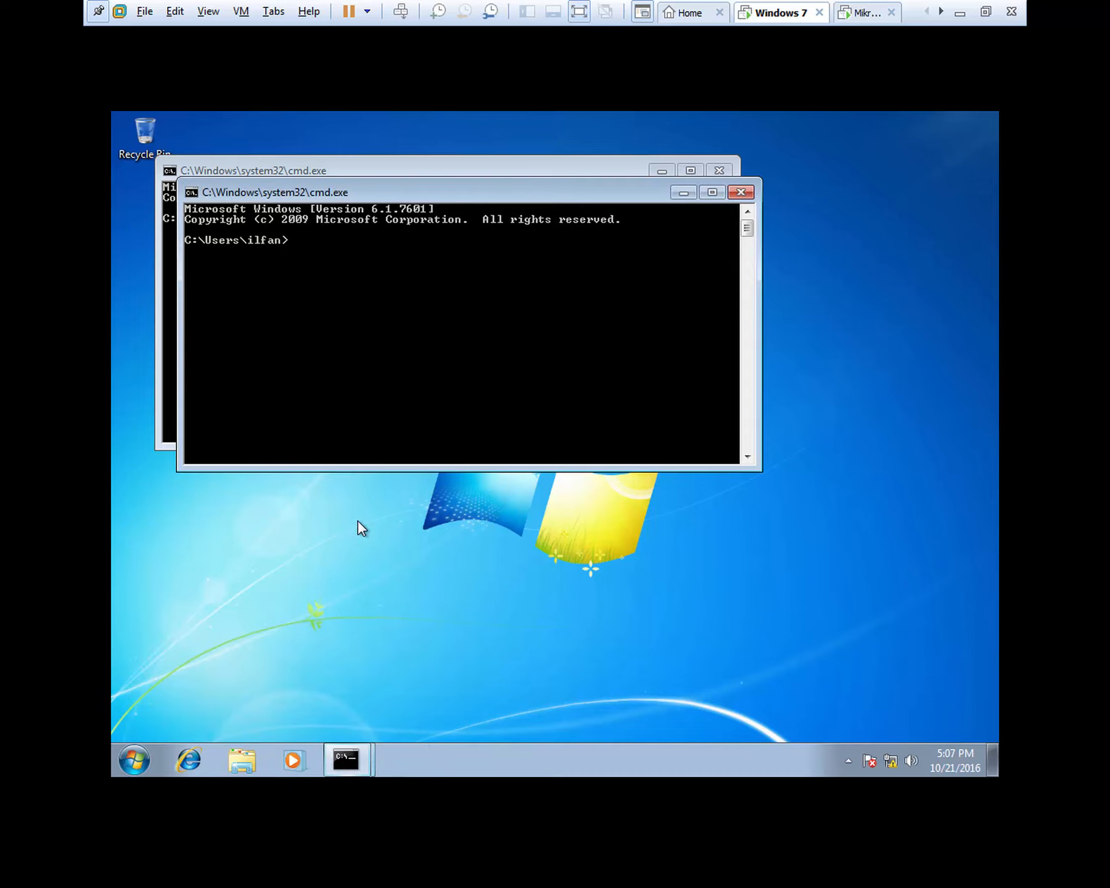
{"action": "left_click", "coordinate": [696, 56]}
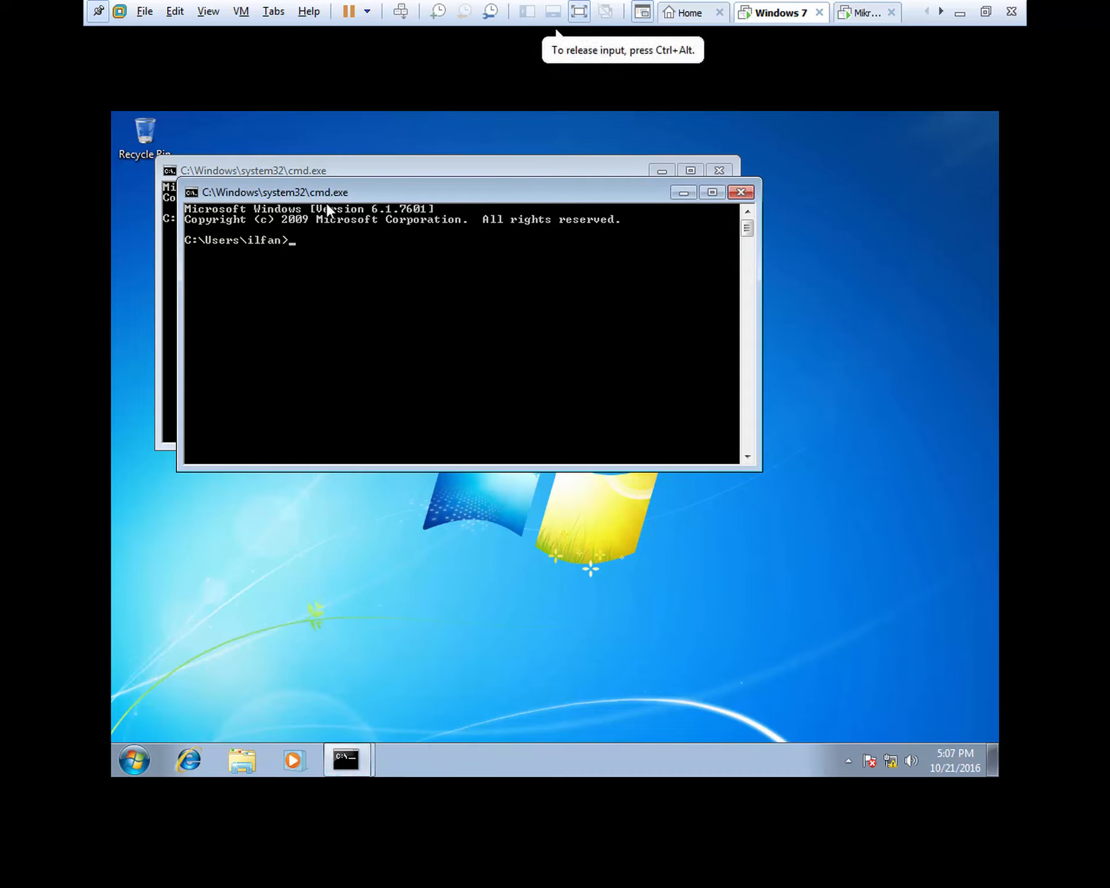
{"action": "left_click_drag", "start_coordinate": [365, 193], "coordinate": [425, 273]}
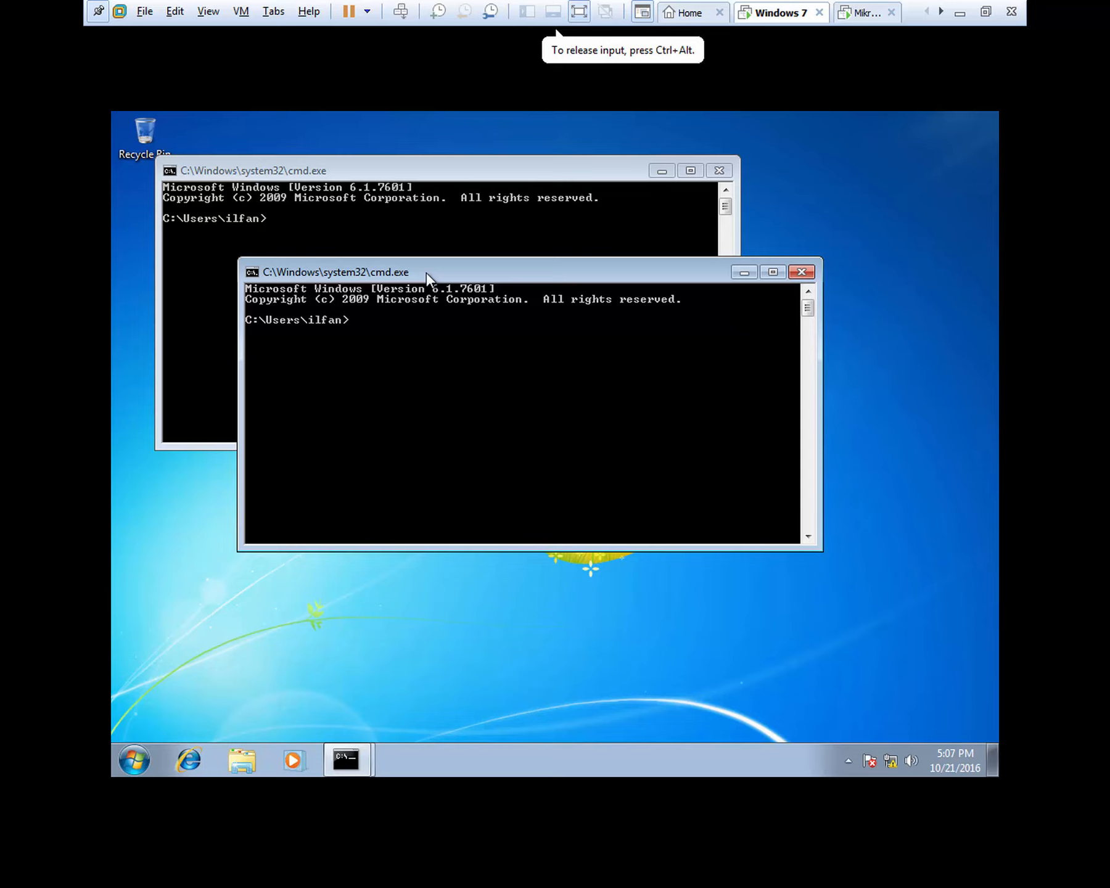
{"action": "left_click", "coordinate": [803, 273]}
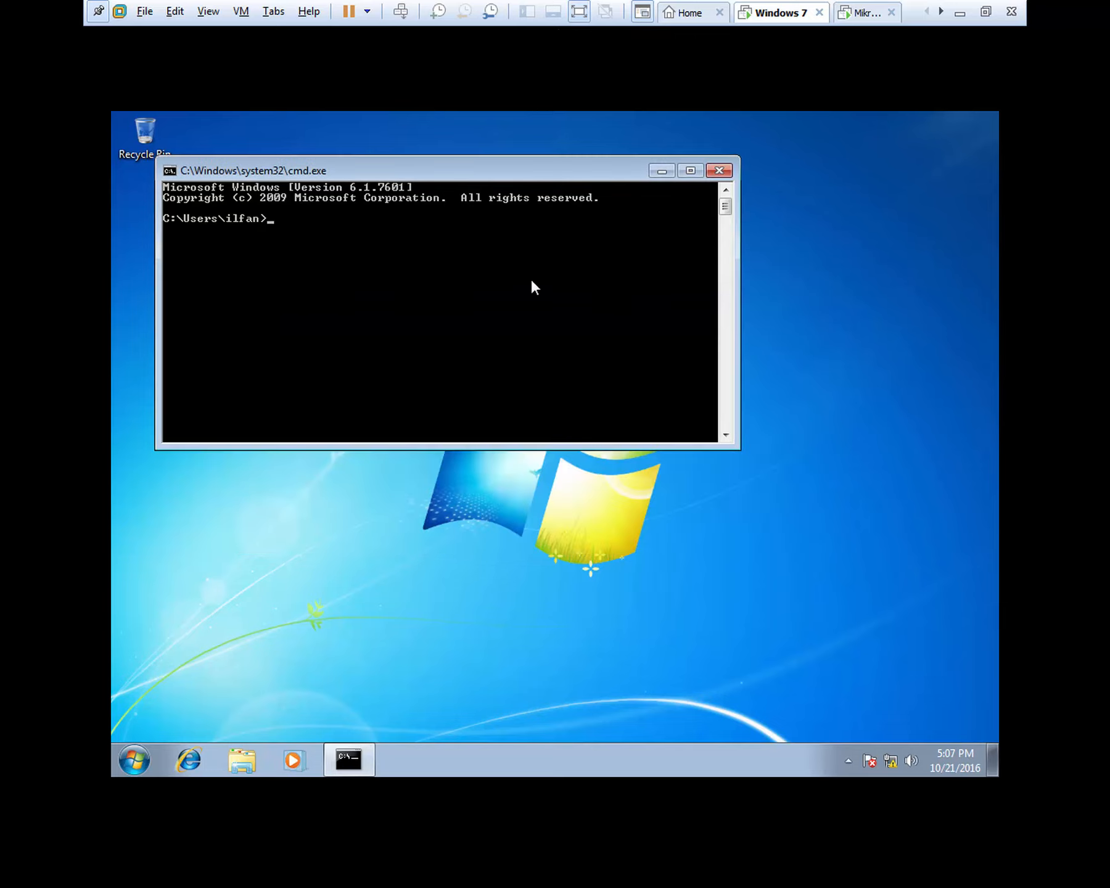
- Ping the MikroTik router at 192.100.1.1 from the command prompt and shift the window slightly on the desktop
{"action": "type", "text": "ping 192.100.1.1"}
{"action": "key", "text": "Return"}
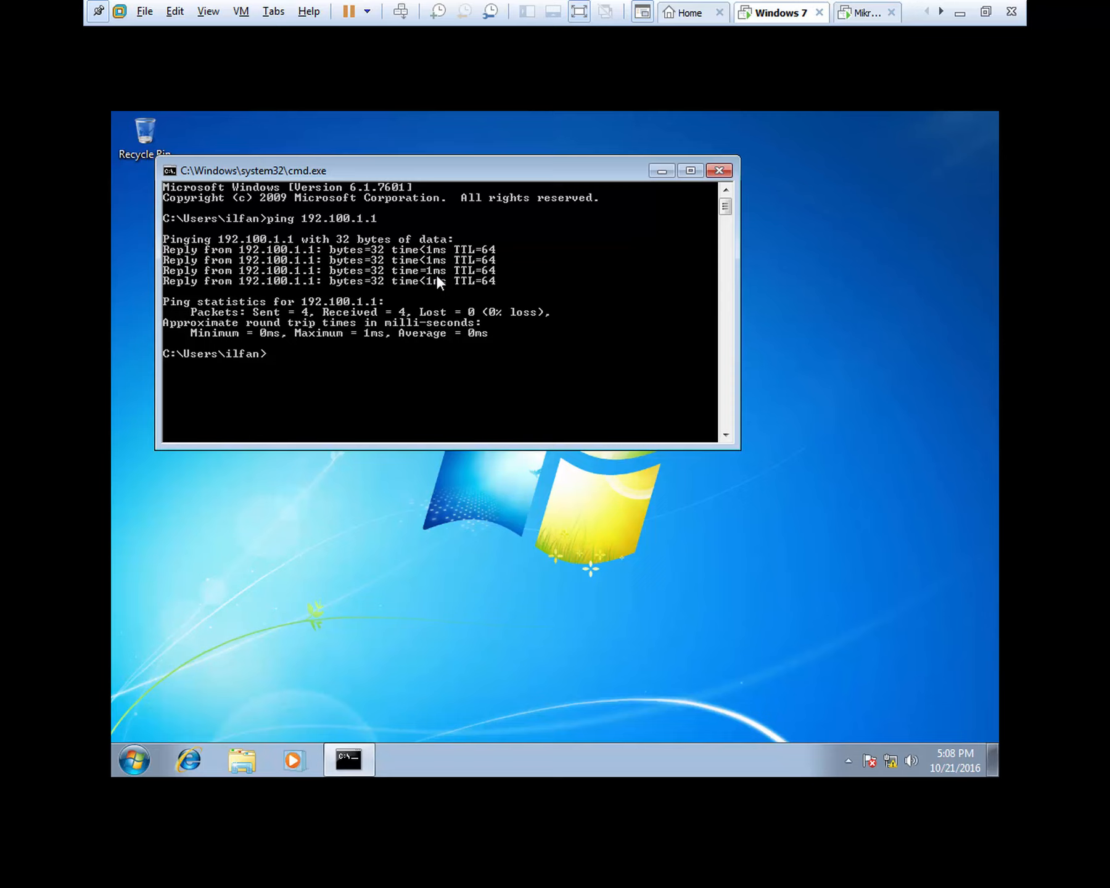
{"action": "key", "text": "ctrl+alt"}
{"action": "left_click", "coordinate": [821, 90]}
{"action": "left_click_drag", "start_coordinate": [428, 176], "coordinate": [455, 211]}
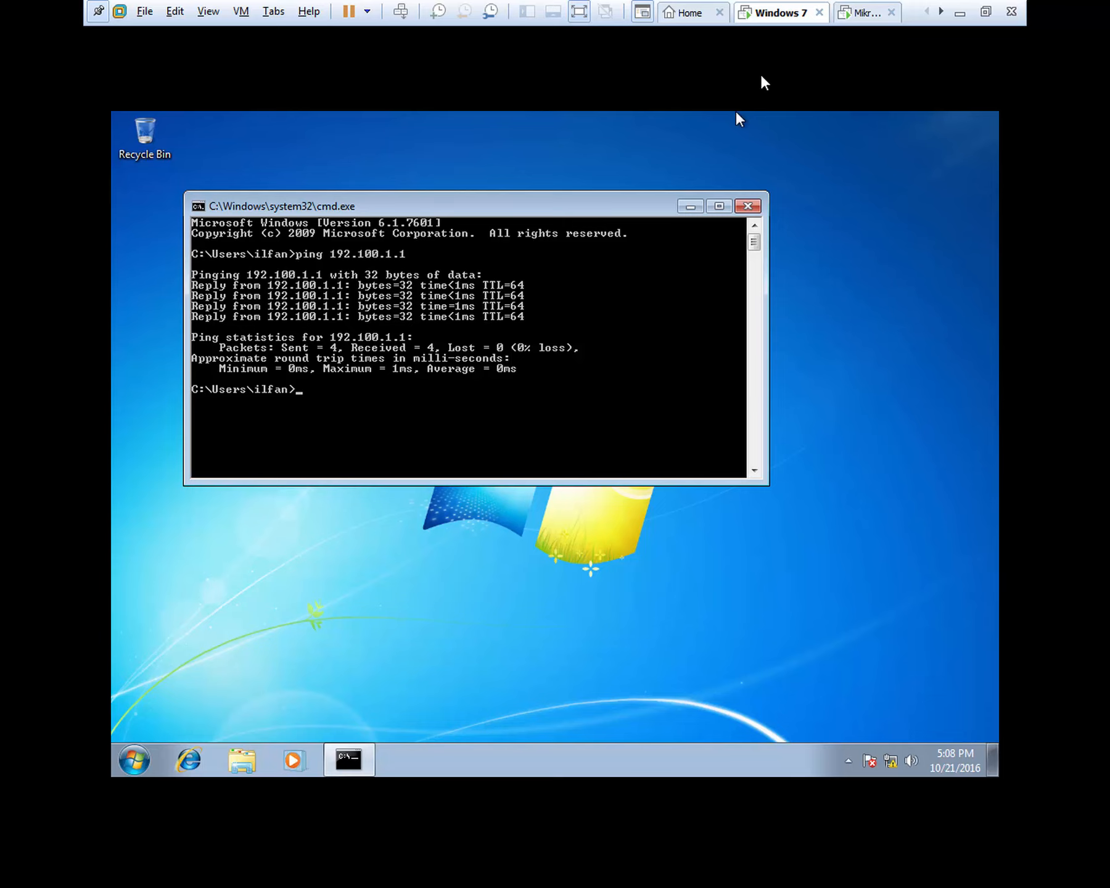
- Leave full-screen mode and switch to WinBox, restoring it to a smaller window with the whole Address List in view
{"action": "left_click", "coordinate": [986, 11]}
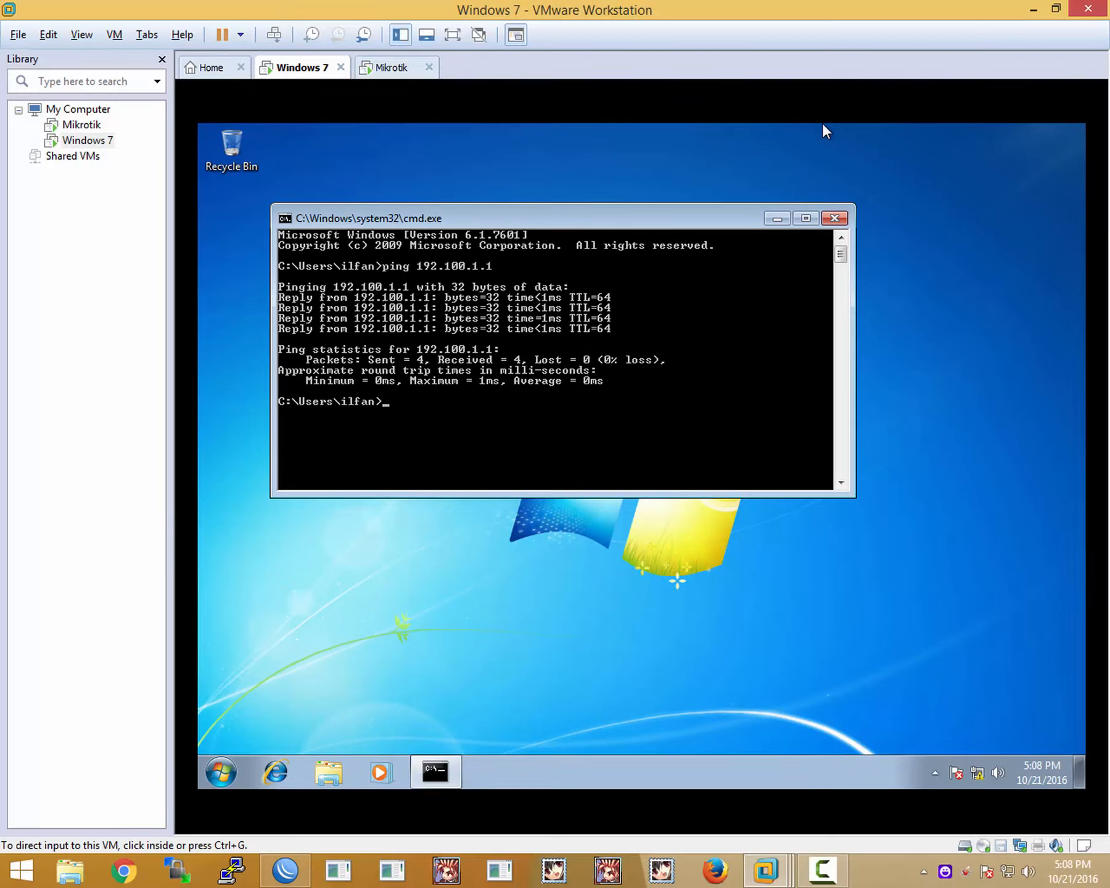
{"action": "left_click", "coordinate": [289, 866]}
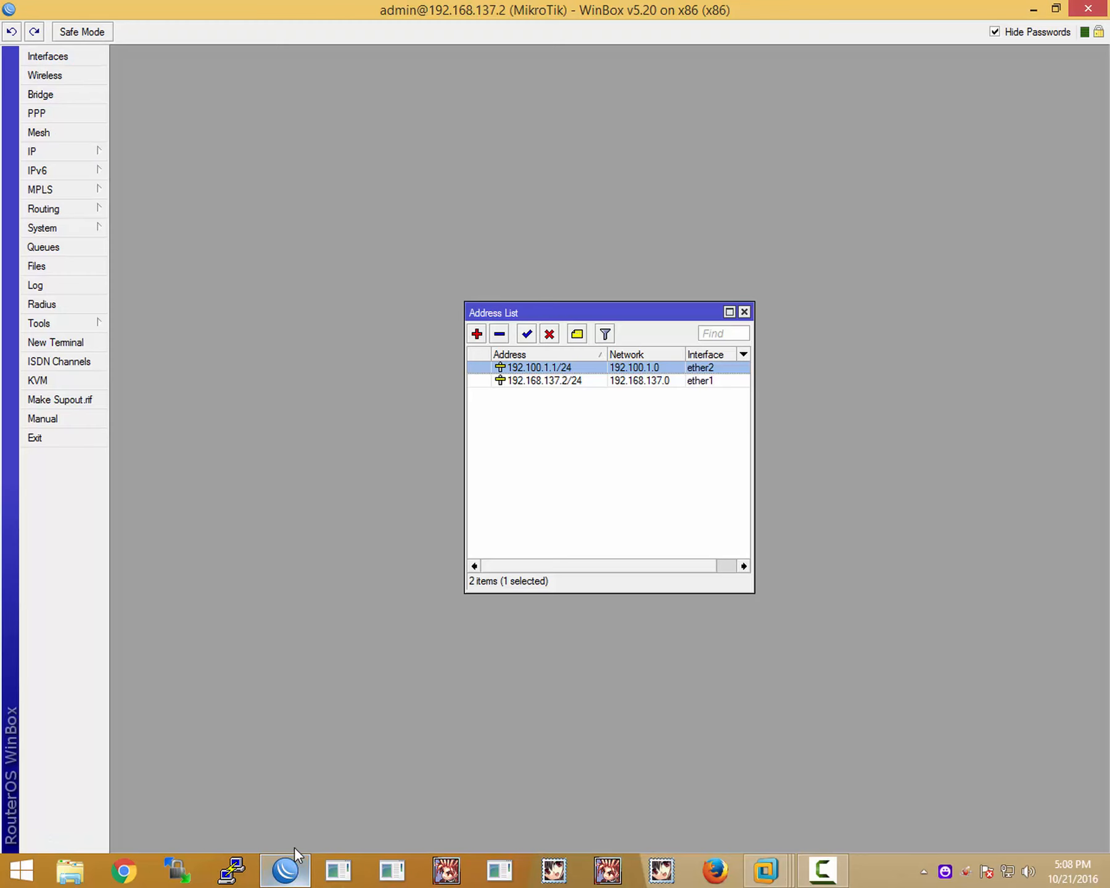
{"action": "double_click", "coordinate": [600, 4]}
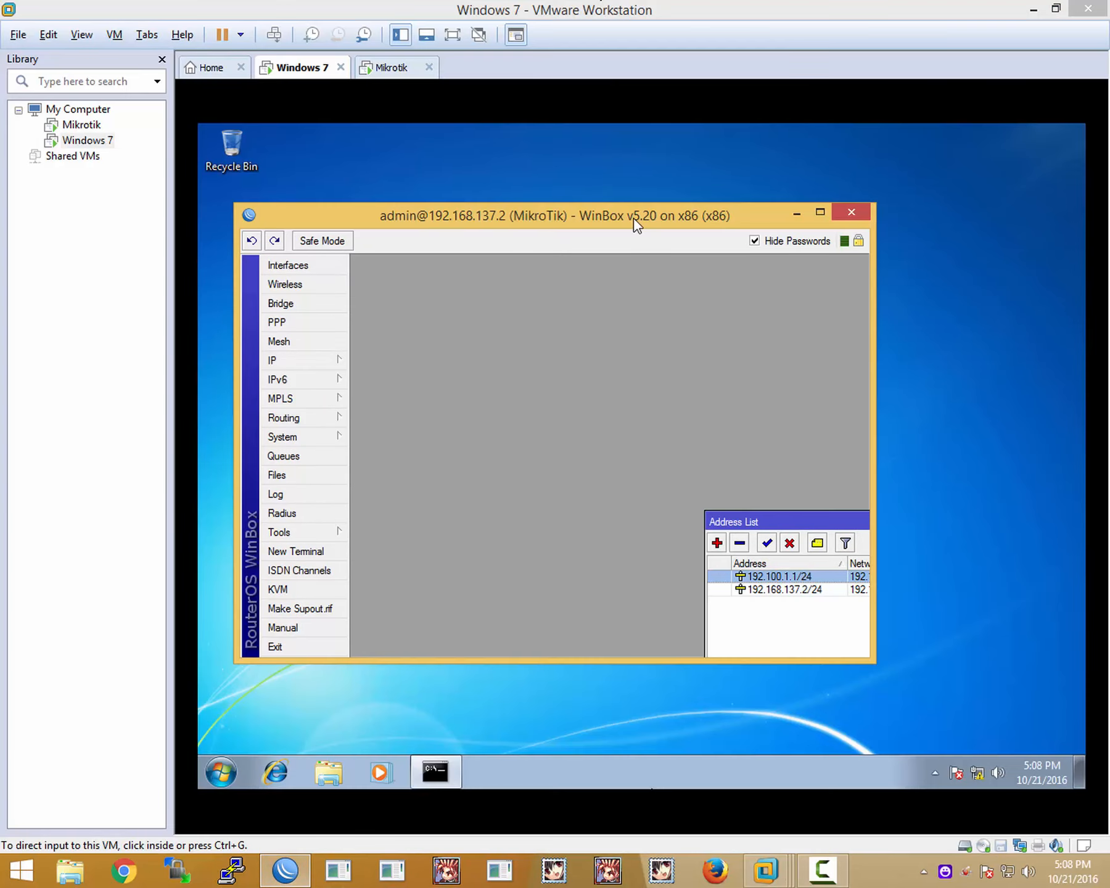
{"action": "left_click_drag", "start_coordinate": [771, 522], "coordinate": [458, 238]}
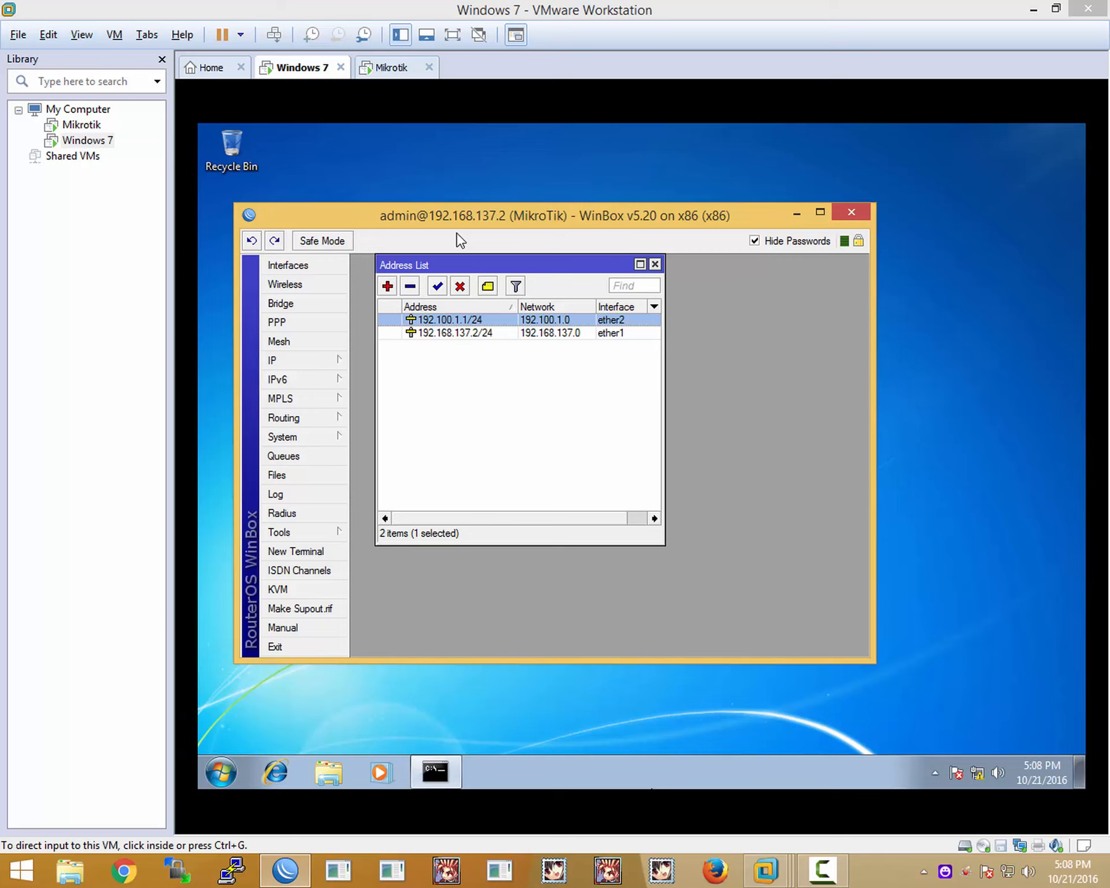
- Disable the 192.100.1.1/24 address on ether2 in the Address List
{"action": "left_click", "coordinate": [492, 329]}
{"action": "left_click", "coordinate": [496, 324]}
{"action": "left_click", "coordinate": [469, 334]}
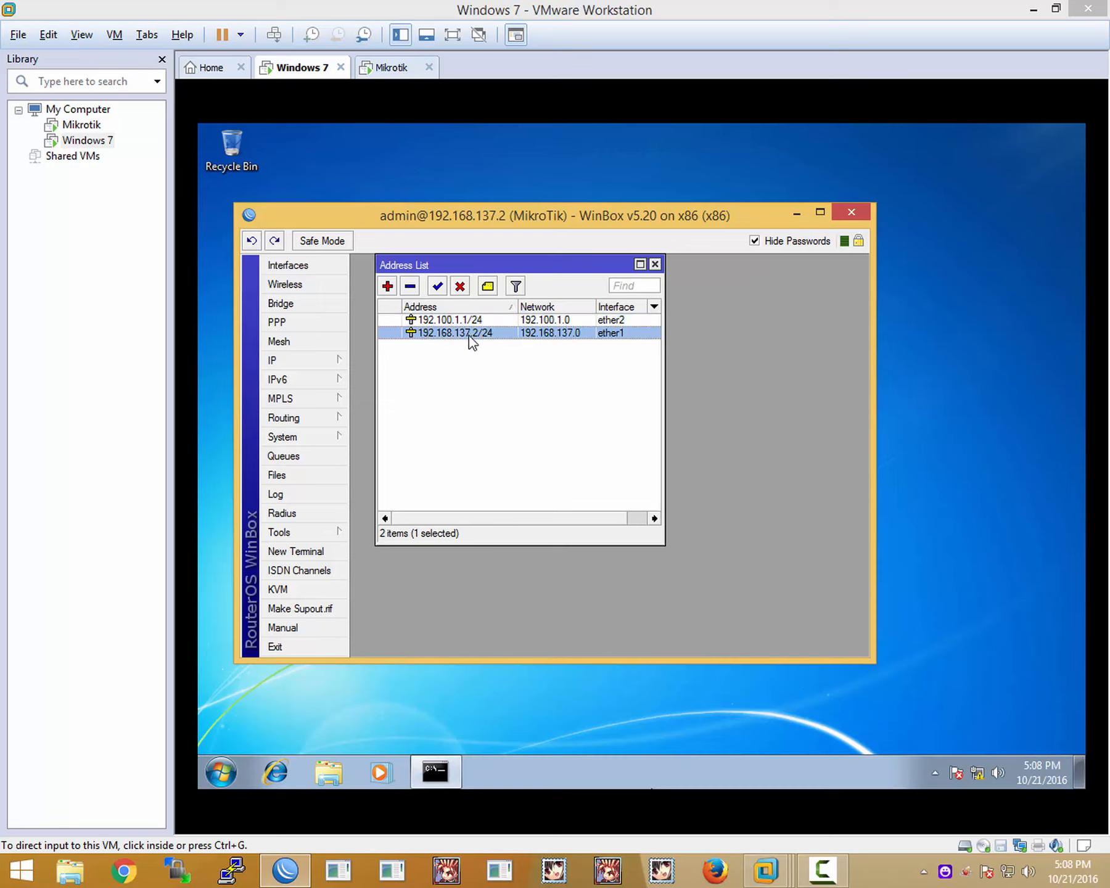
{"action": "left_click", "coordinate": [465, 324]}
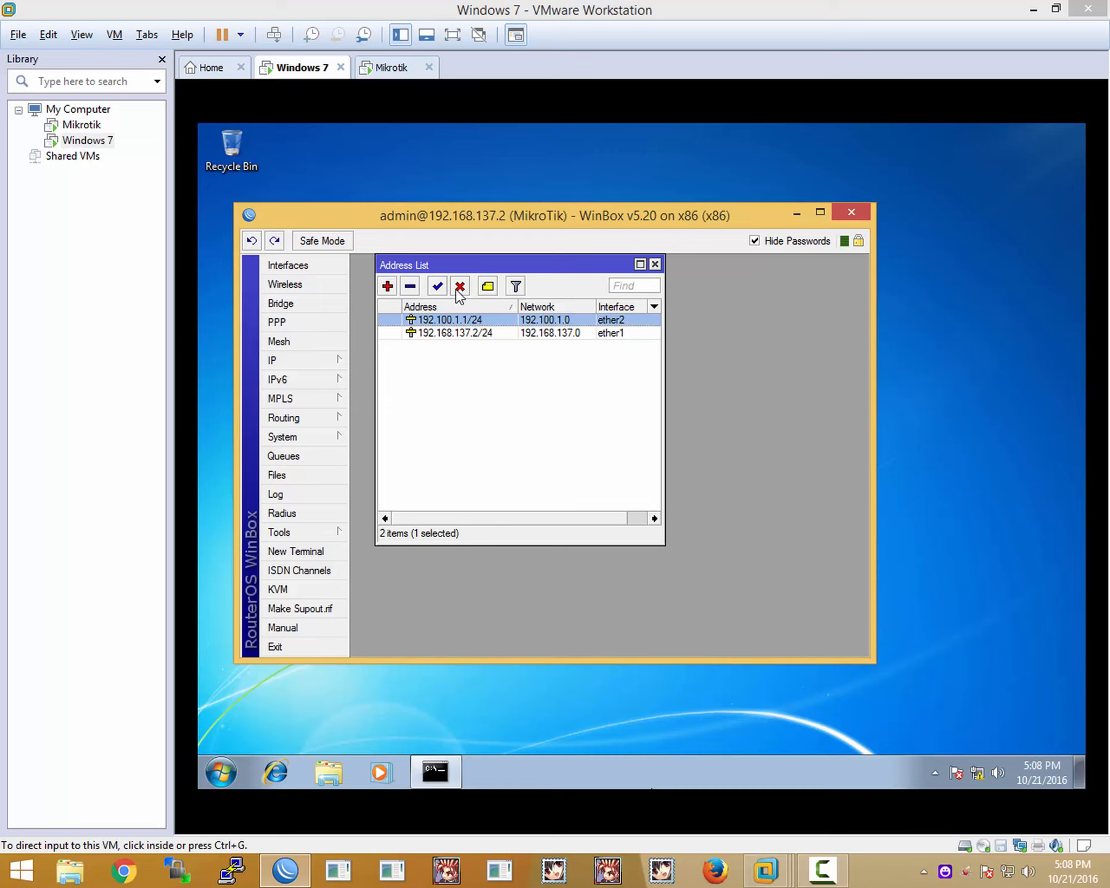
{"action": "left_click", "coordinate": [459, 287]}
- Return to the Windows 7 command prompt and repeat the ping to 192.100.1.1
{"action": "left_click", "coordinate": [965, 375]}
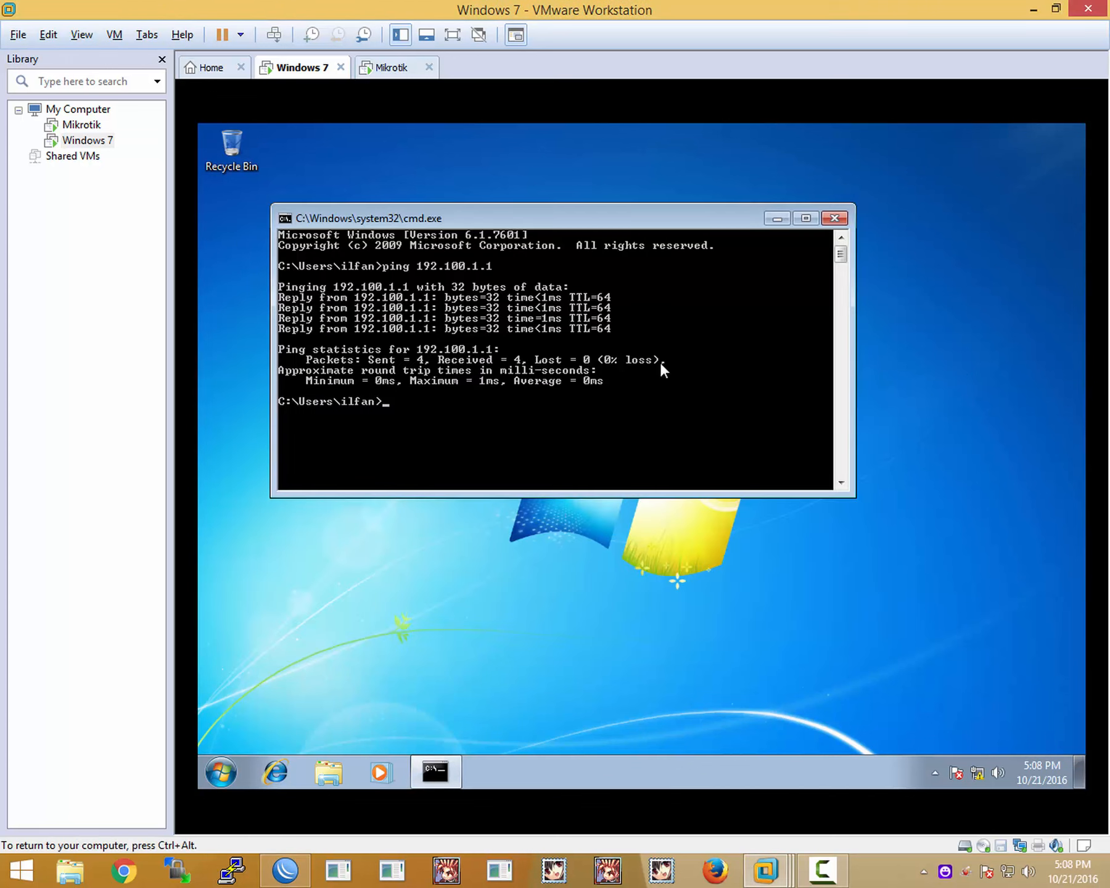
{"action": "key", "text": "Up"}
{"action": "key", "text": "Return"}
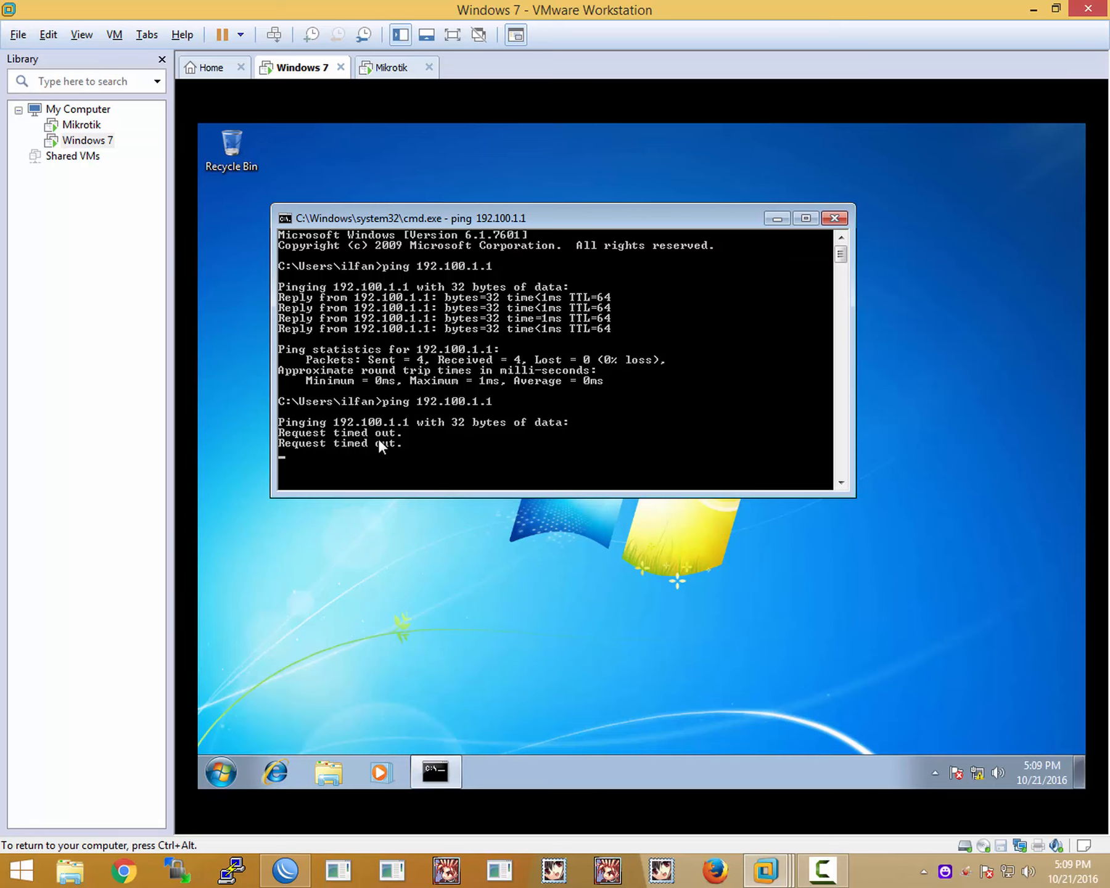
- Switch to WinBox, re-enable the 192.100.1.1/24 address on ether2, and return to the Windows 7 virtual machine
{"action": "left_click", "coordinate": [285, 870]}
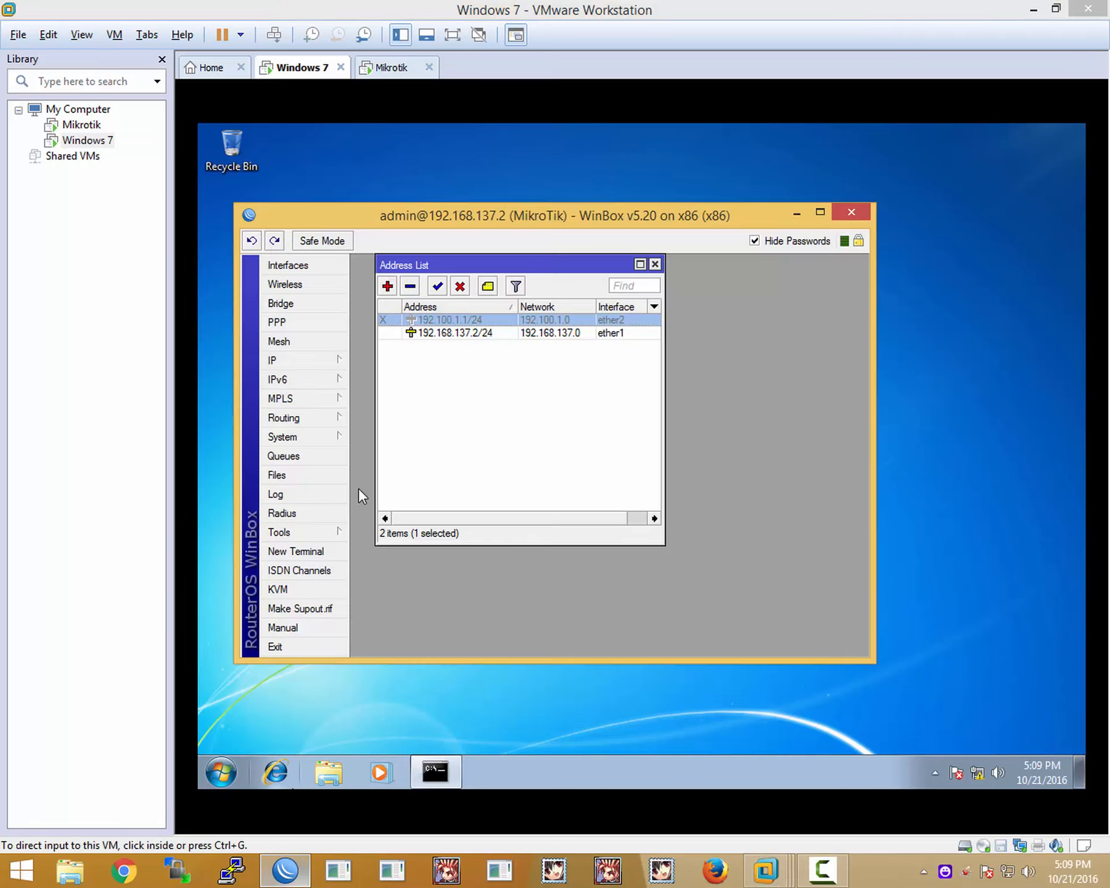
{"action": "left_click", "coordinate": [442, 287]}
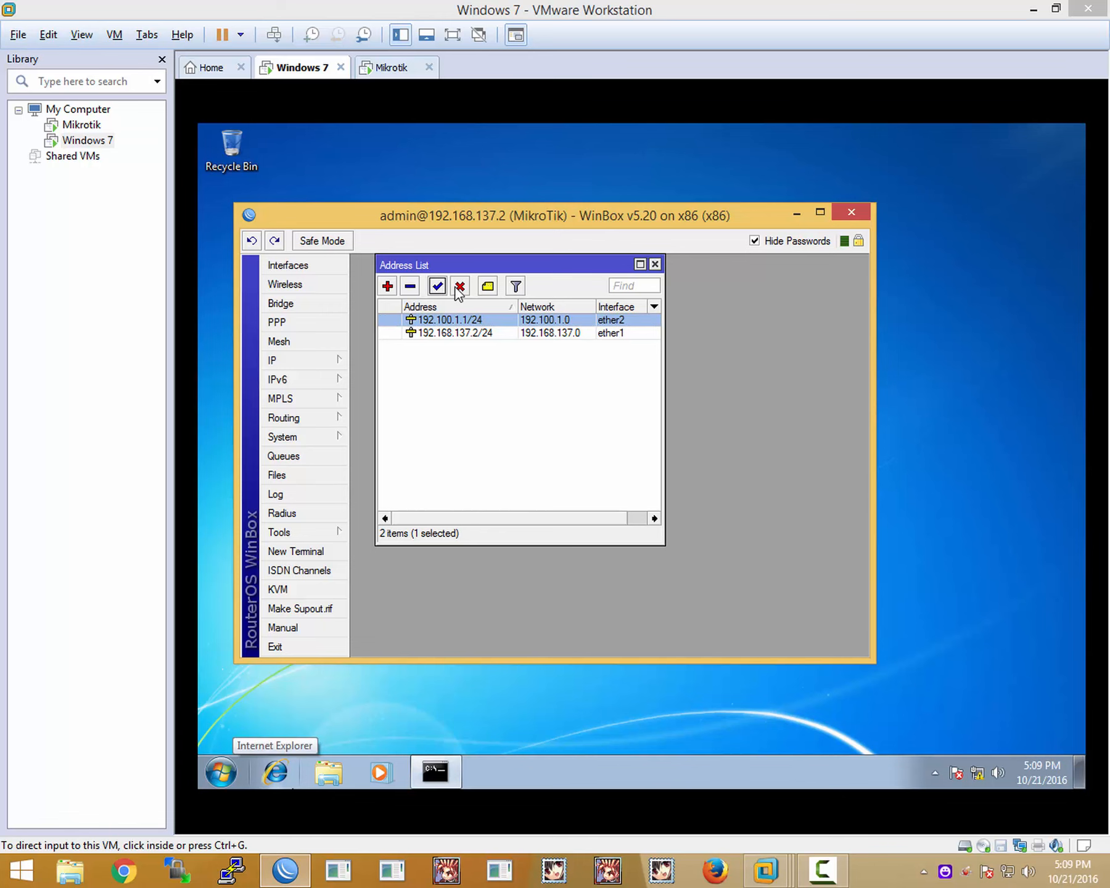
{"action": "left_click", "coordinate": [954, 285]}
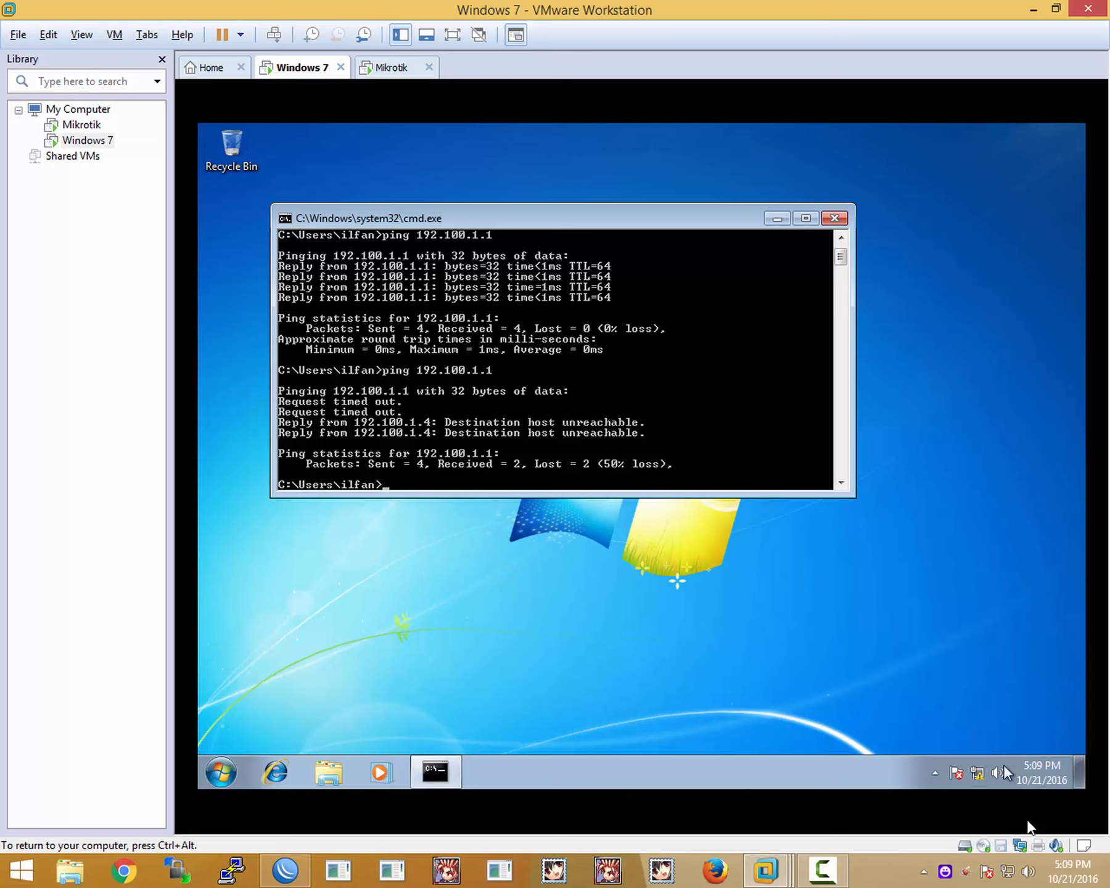
- Set the Windows 7 virtual machine's network adapter to the custom network VMnet7 and save the settings
{"action": "left_click", "coordinate": [1022, 844]}
{"action": "left_click", "coordinate": [1024, 842]}
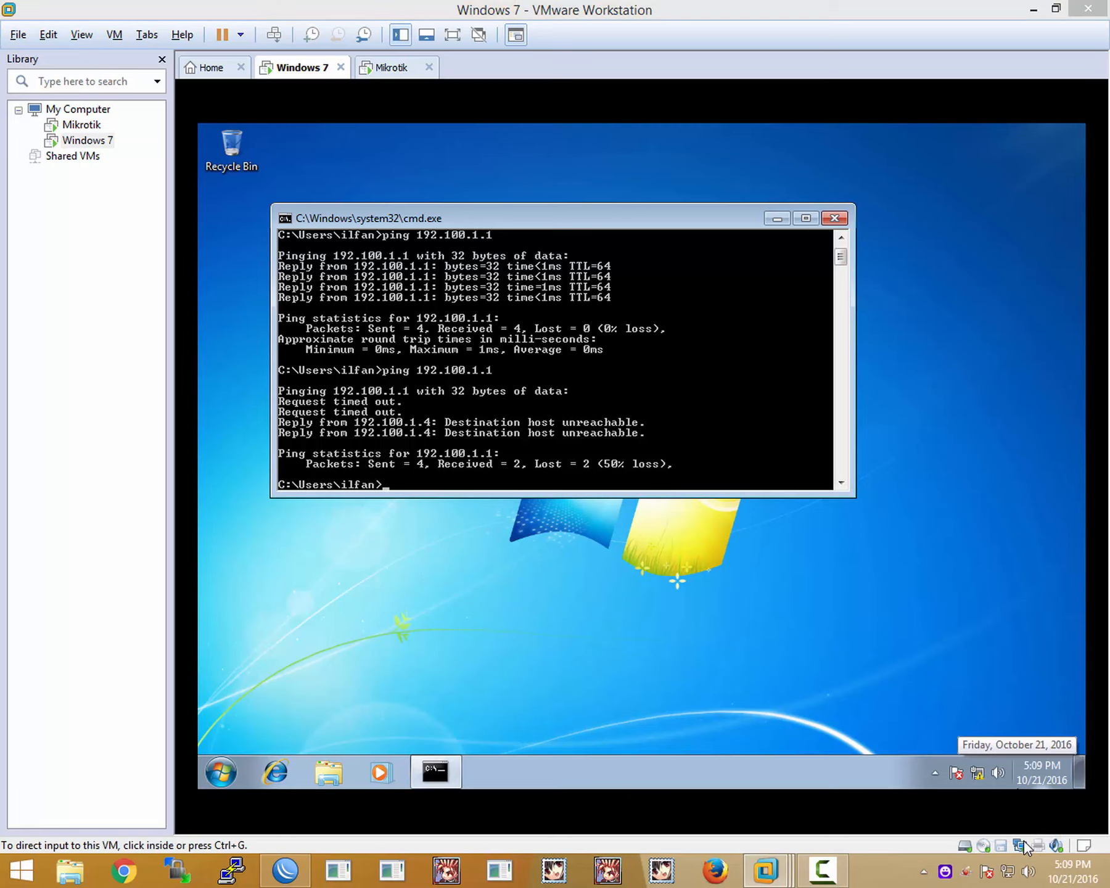
{"action": "left_click", "coordinate": [742, 400]}
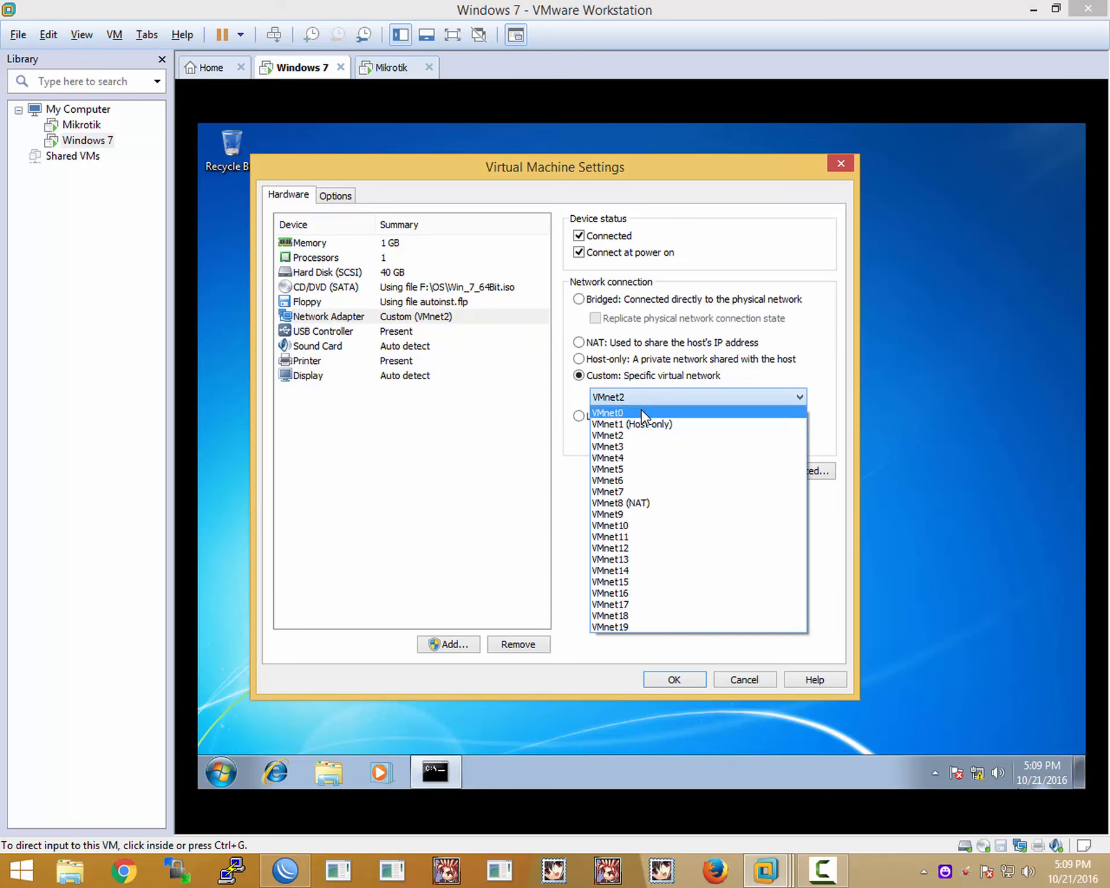
{"action": "left_click", "coordinate": [628, 492]}
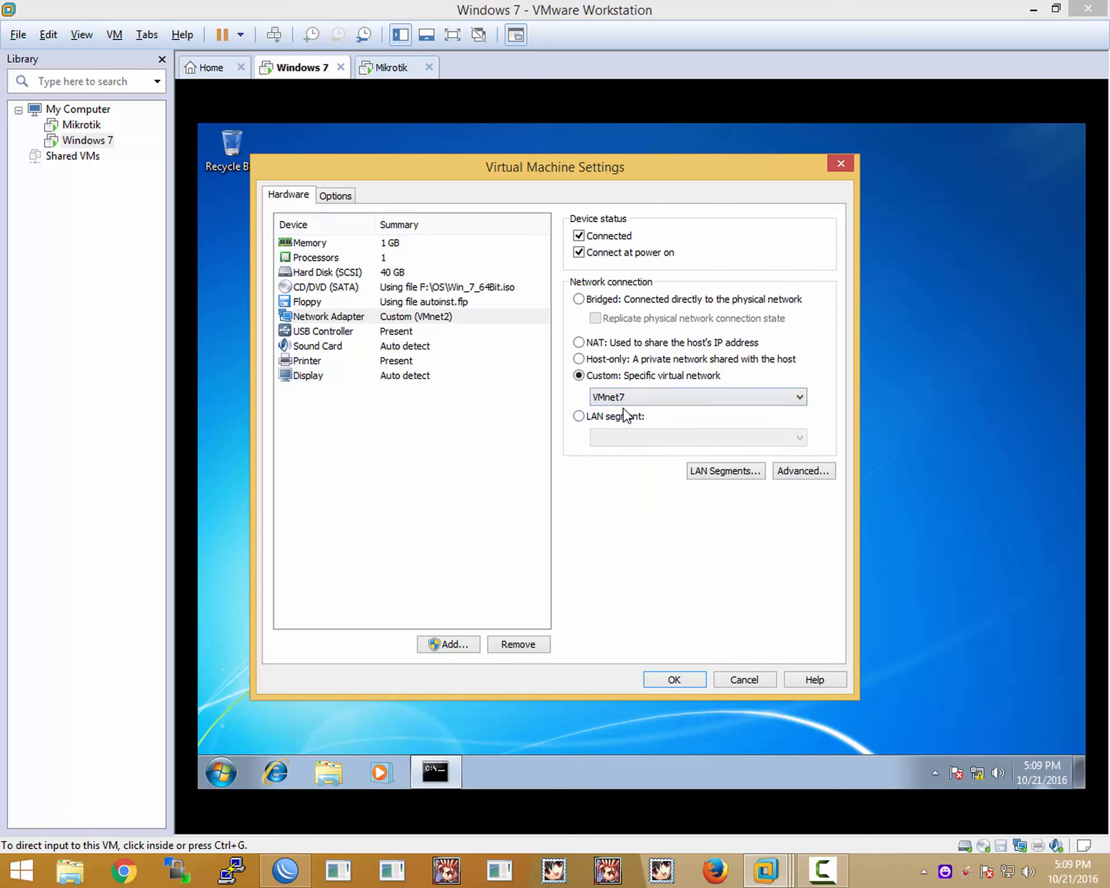
{"action": "left_click", "coordinate": [674, 679]}
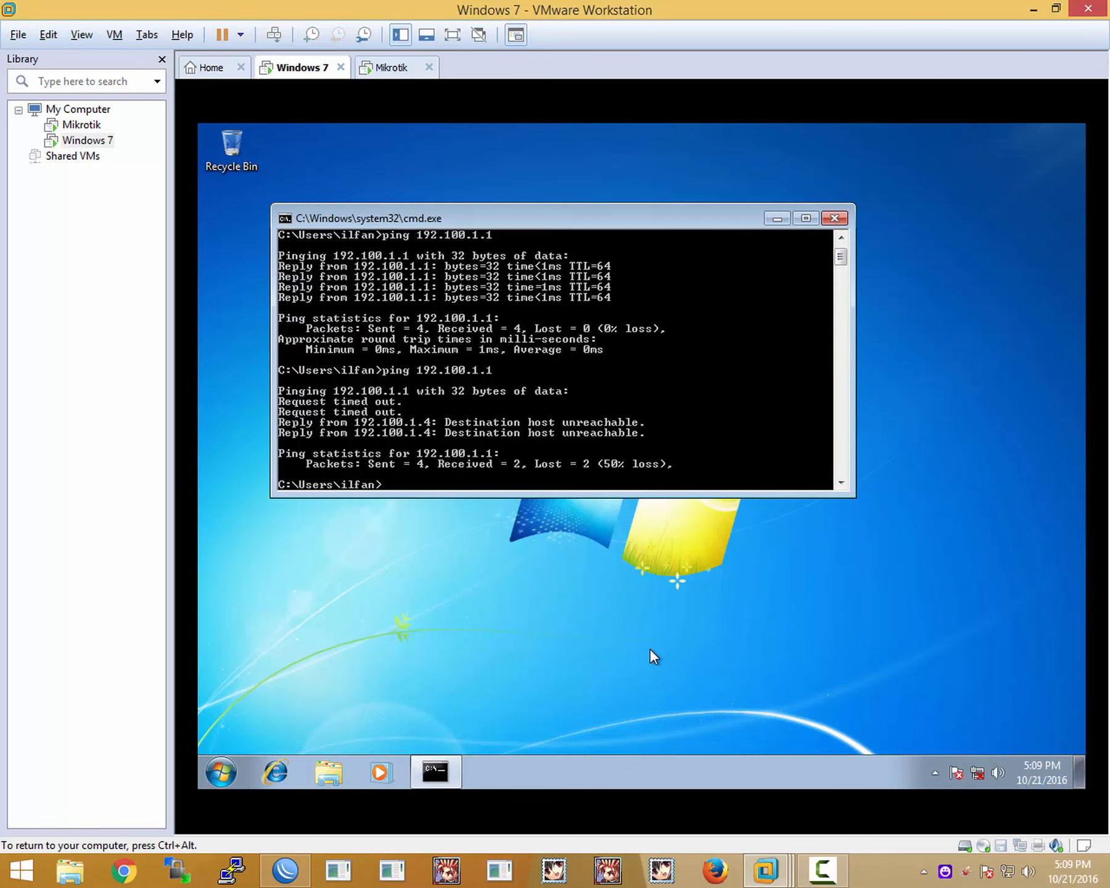
- Ping 192.100.1.1 again from Windows 7 to test the connection over VMnet7
{"action": "mouse_move", "coordinate": [976, 775]}
{"action": "key", "text": "Up"}
{"action": "key", "text": "Return"}
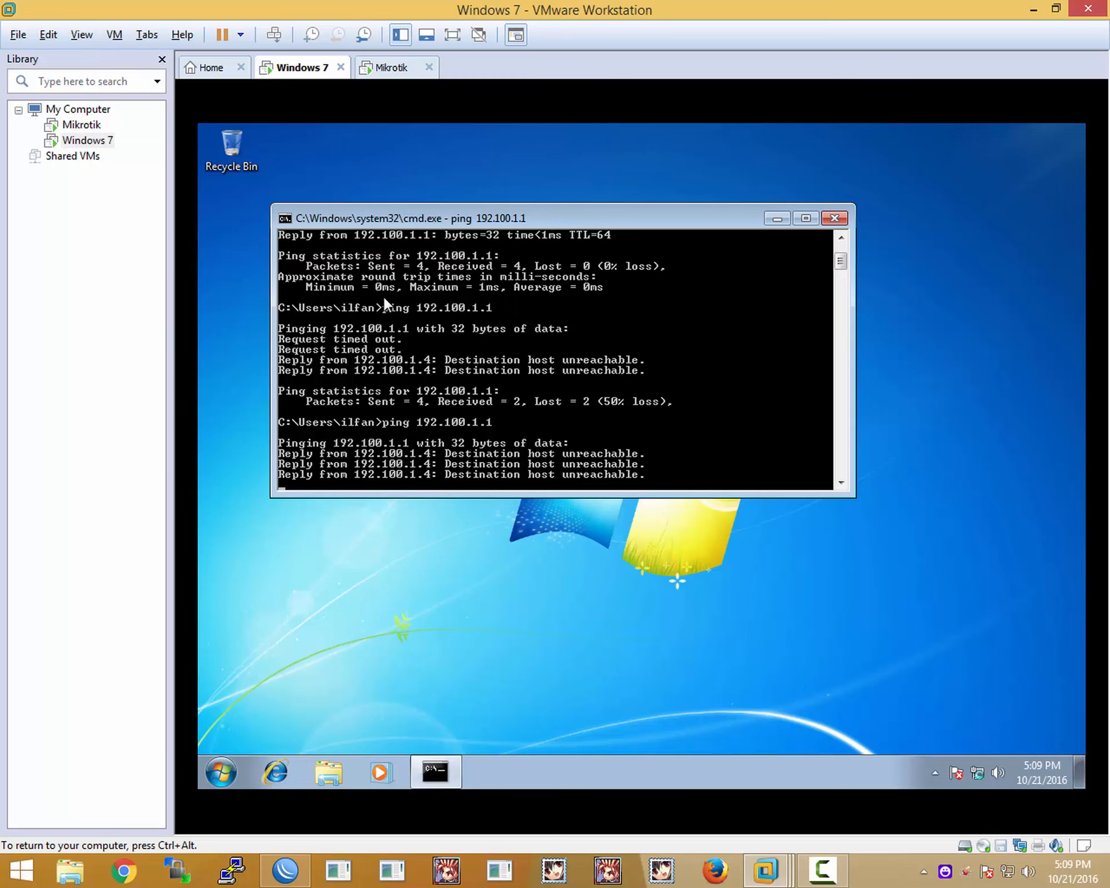
- Reopen the Windows 7 network adapter's settings, view the custom virtual network choices and confirm the dialog
{"action": "right_click", "coordinate": [1018, 843]}
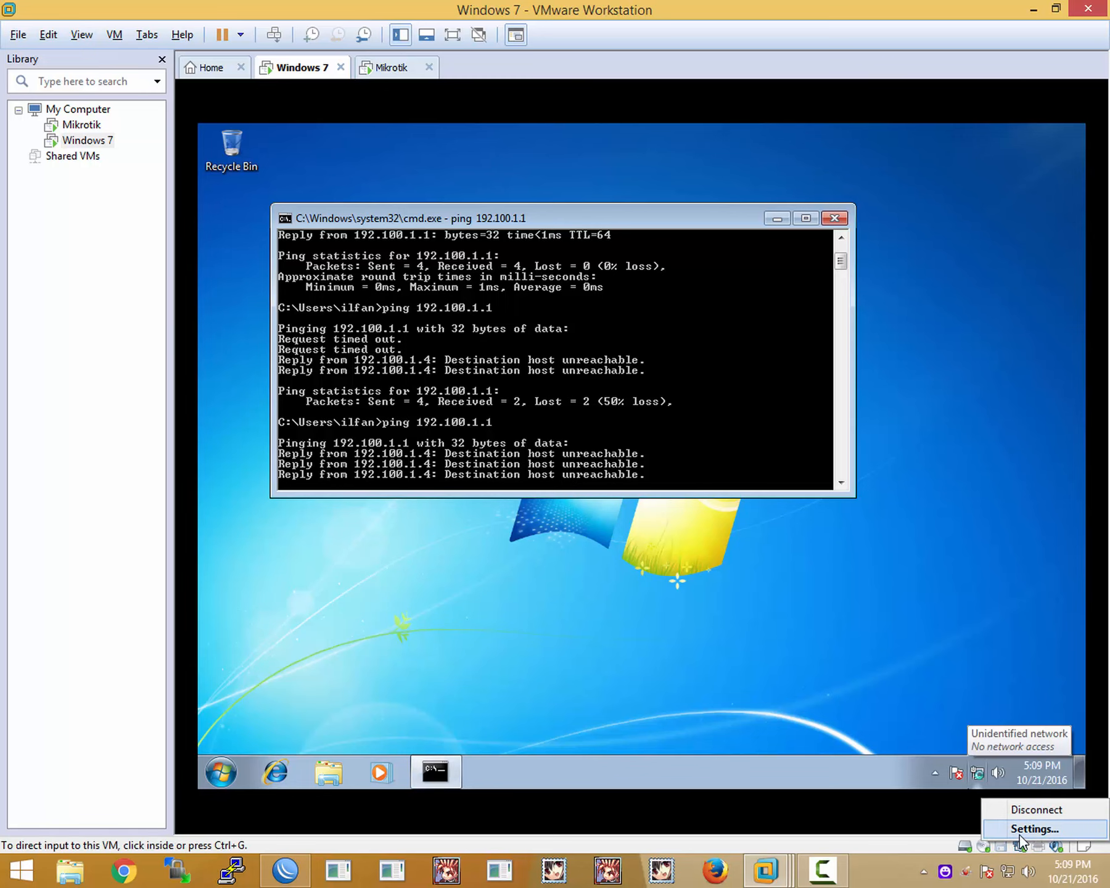
{"action": "left_click", "coordinate": [1021, 830]}
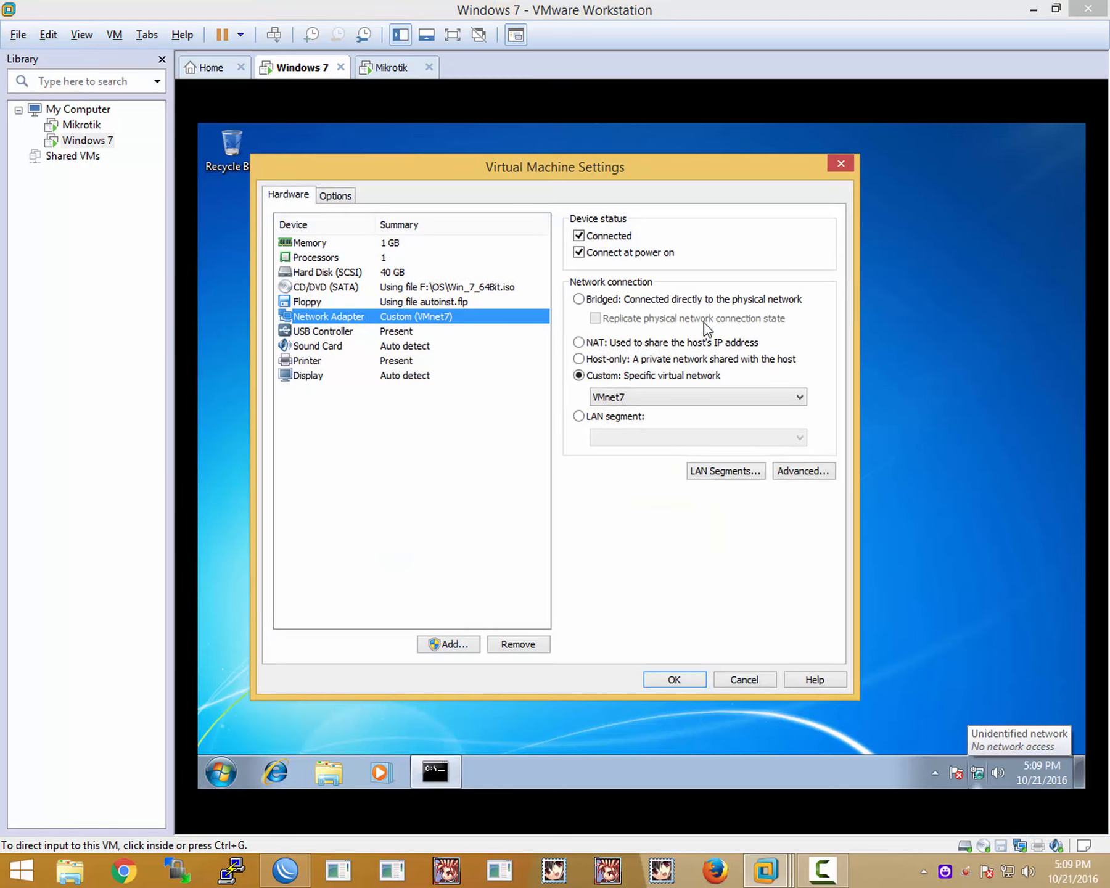
{"action": "left_click", "coordinate": [667, 396]}
{"action": "left_click", "coordinate": [675, 680]}
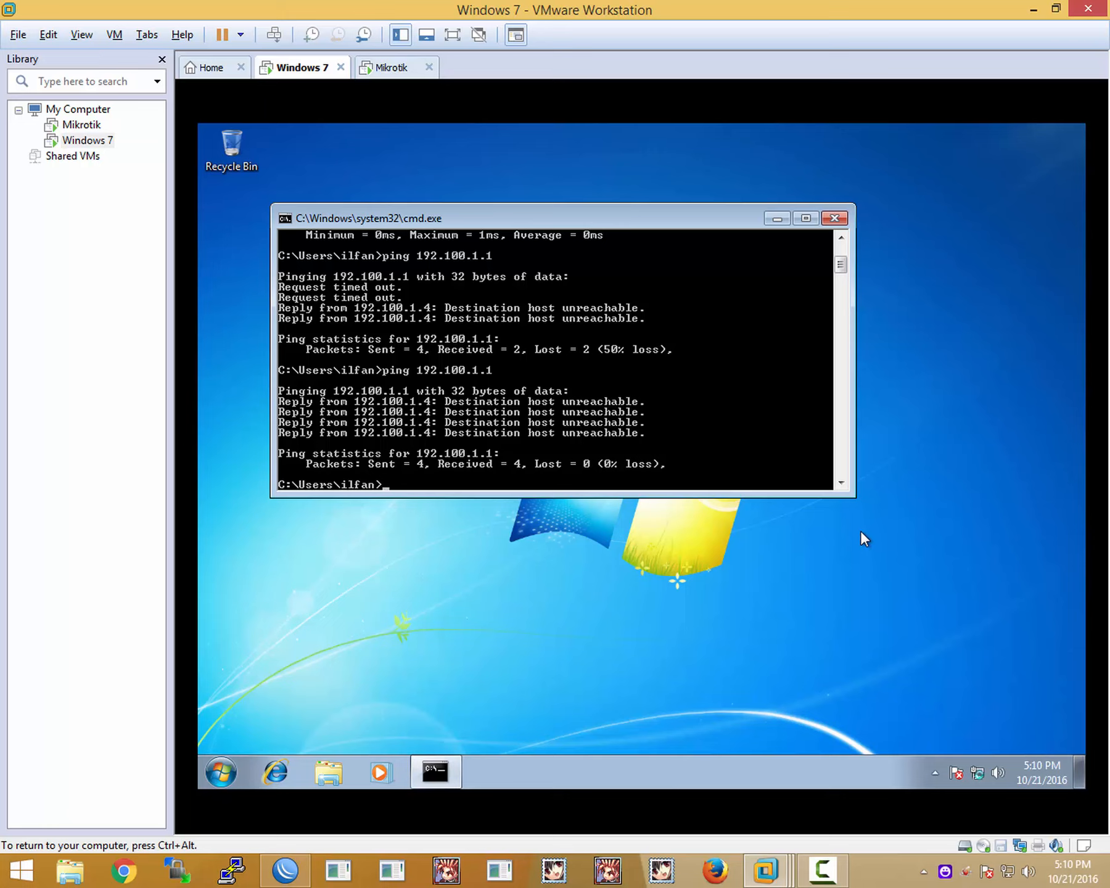
{"action": "right_click", "coordinate": [841, 542]}
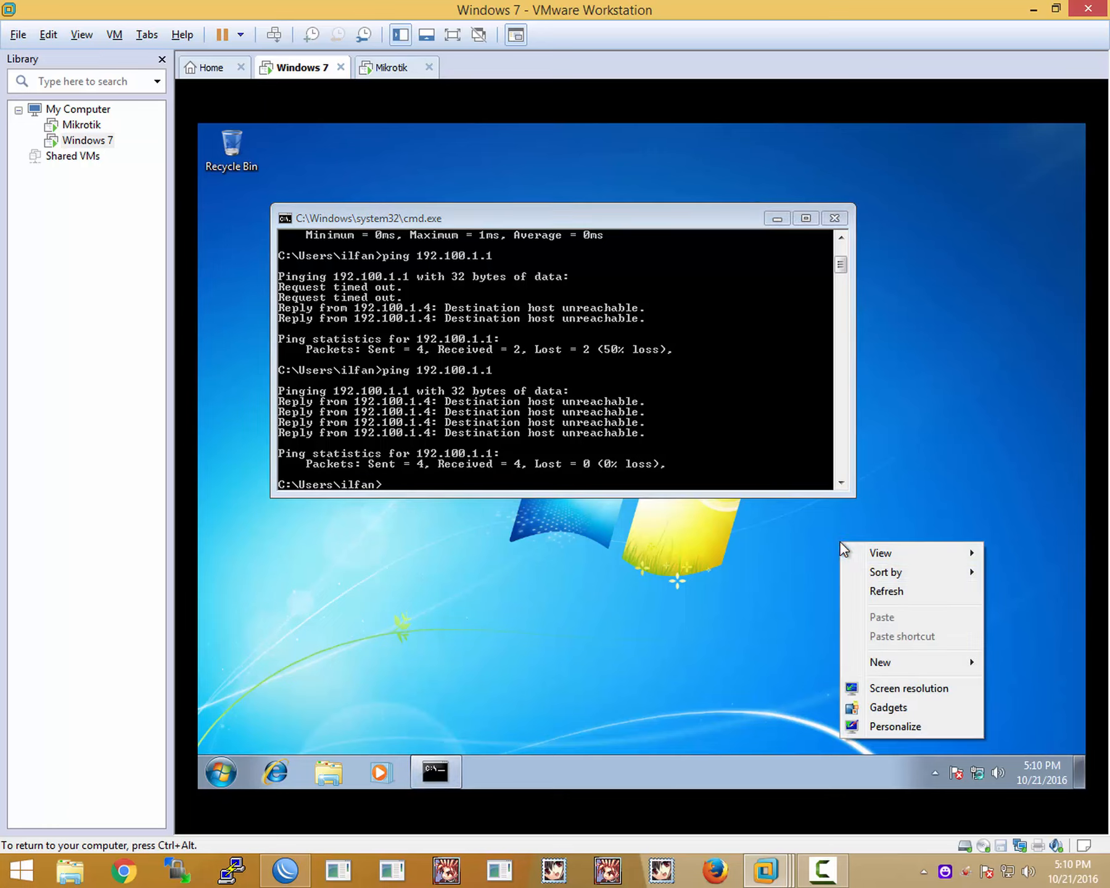
{"action": "left_click", "coordinate": [880, 596]}
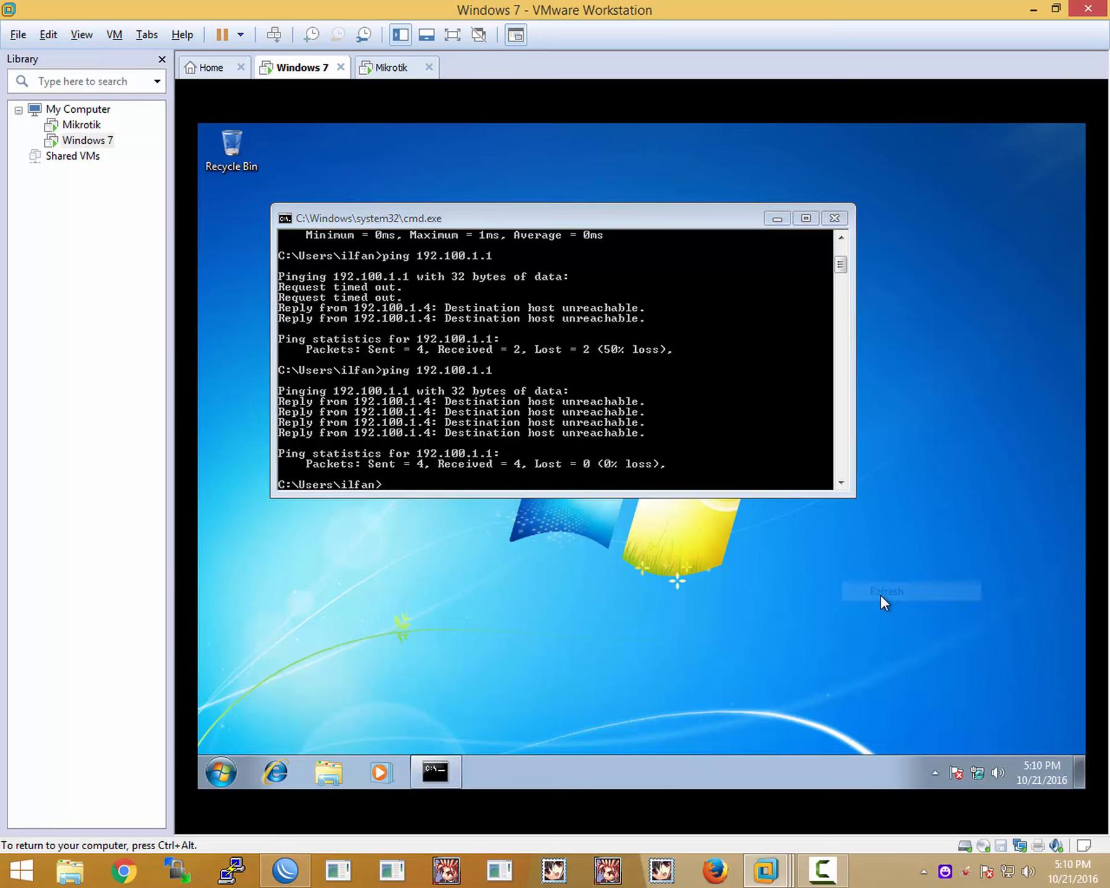
{"action": "right_click", "coordinate": [977, 774]}
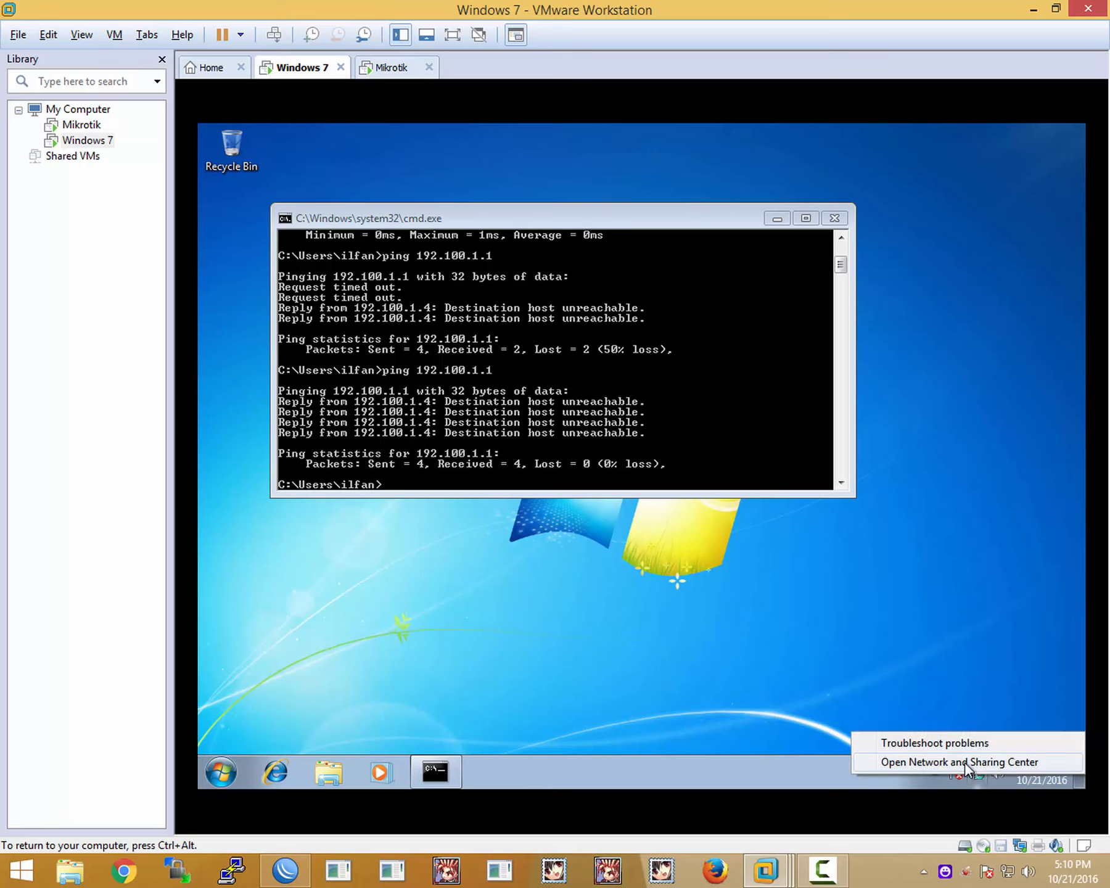
{"action": "left_click", "coordinate": [680, 457]}
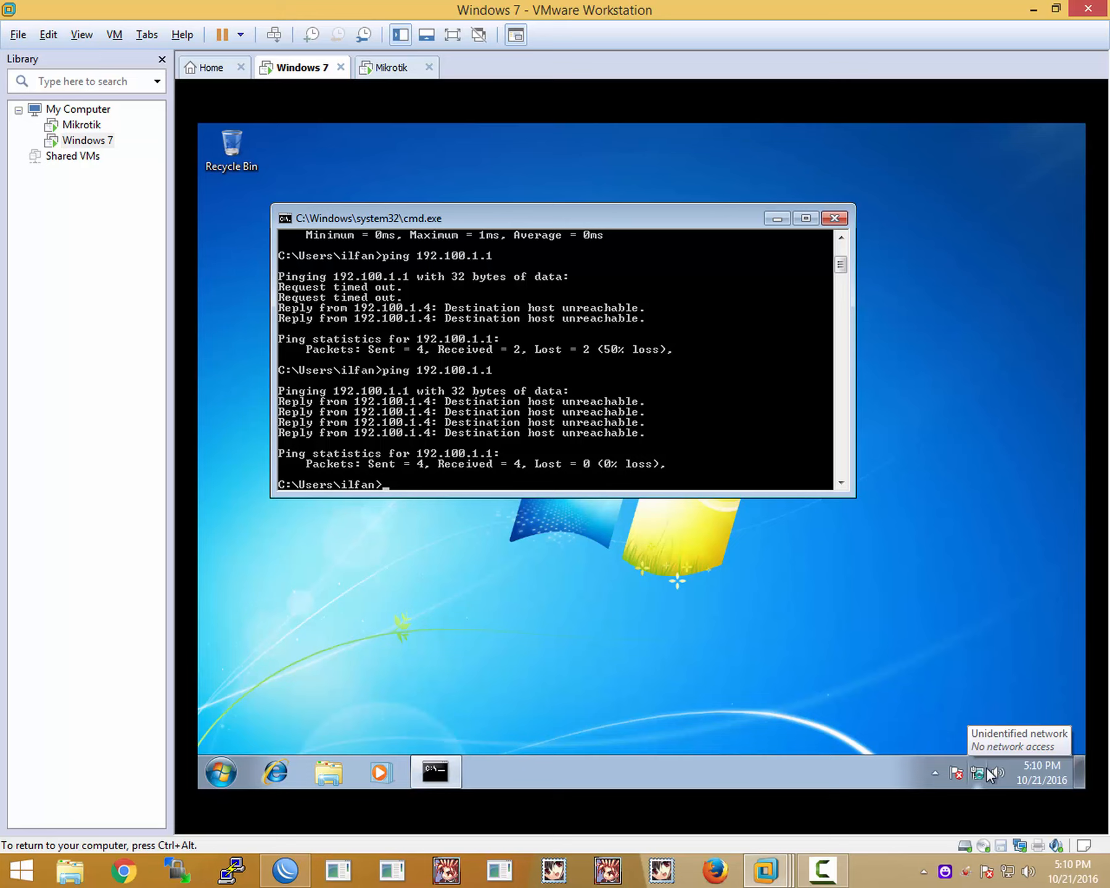
{"action": "left_click", "coordinate": [981, 623]}
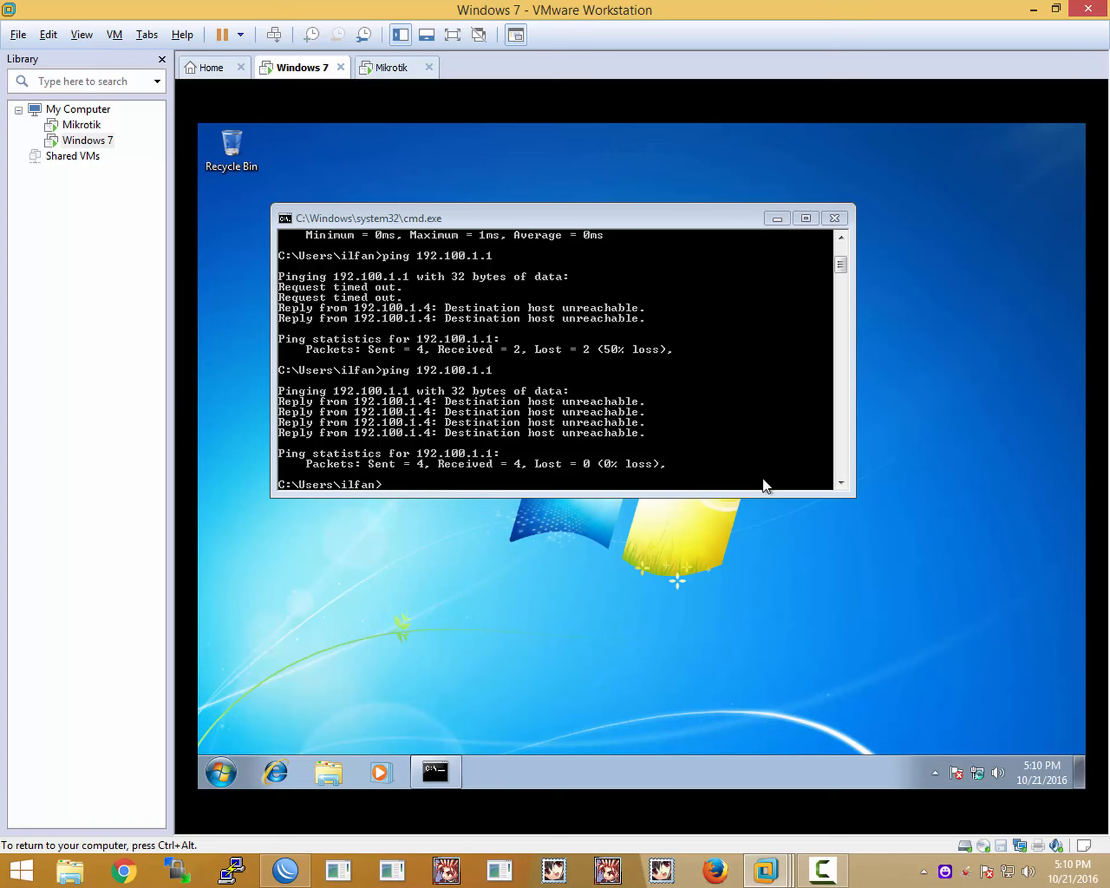
{"action": "left_click", "coordinate": [712, 404]}
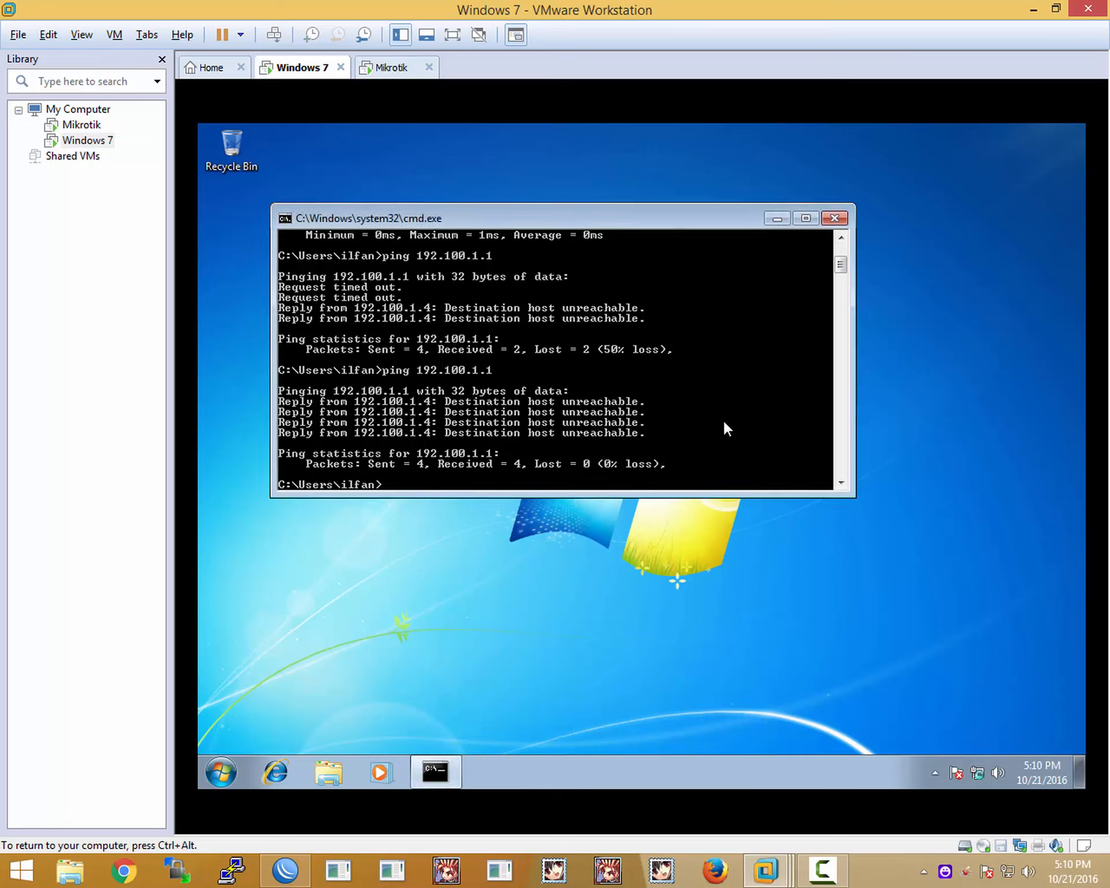